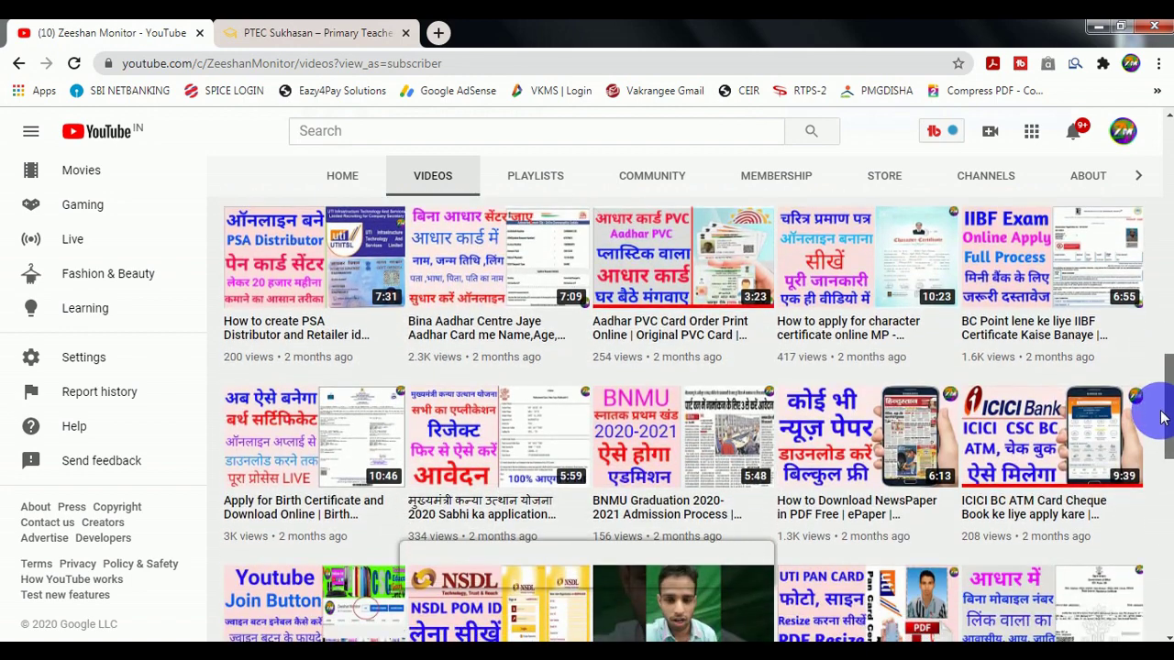
On the PTEC Sukhasan site, follow the GET TRANSACTION ID link to State Bank Collect
{"action": "left_click", "coordinate": [328, 41]}
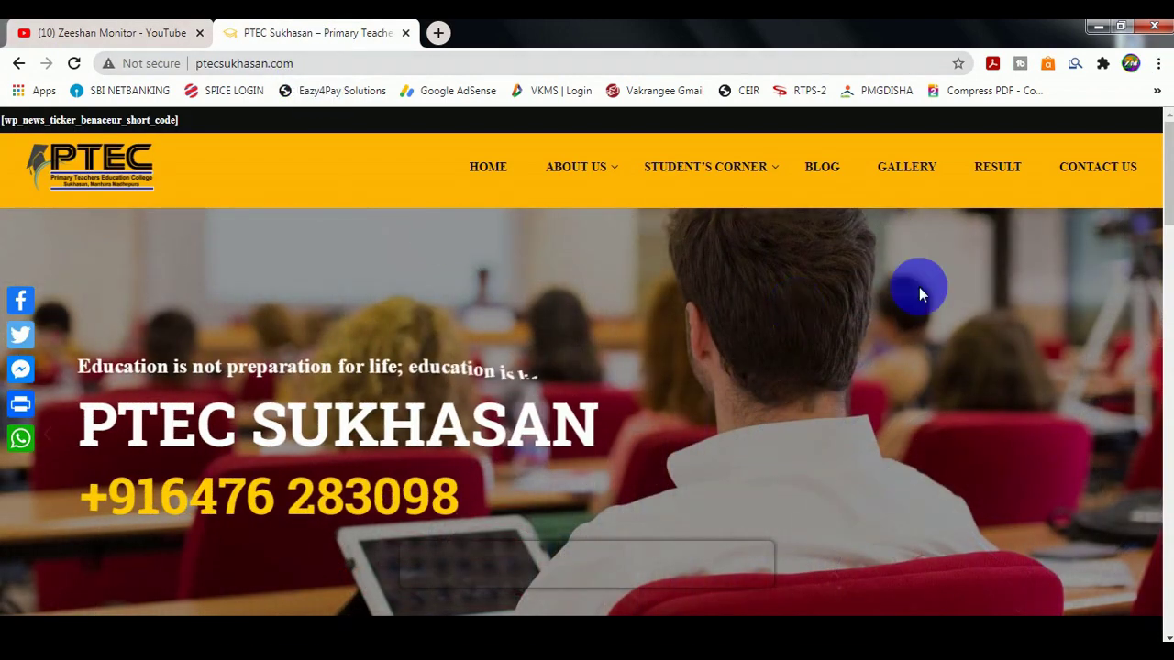
{"action": "left_click_drag", "start_coordinate": [1168, 170], "coordinate": [1170, 259]}
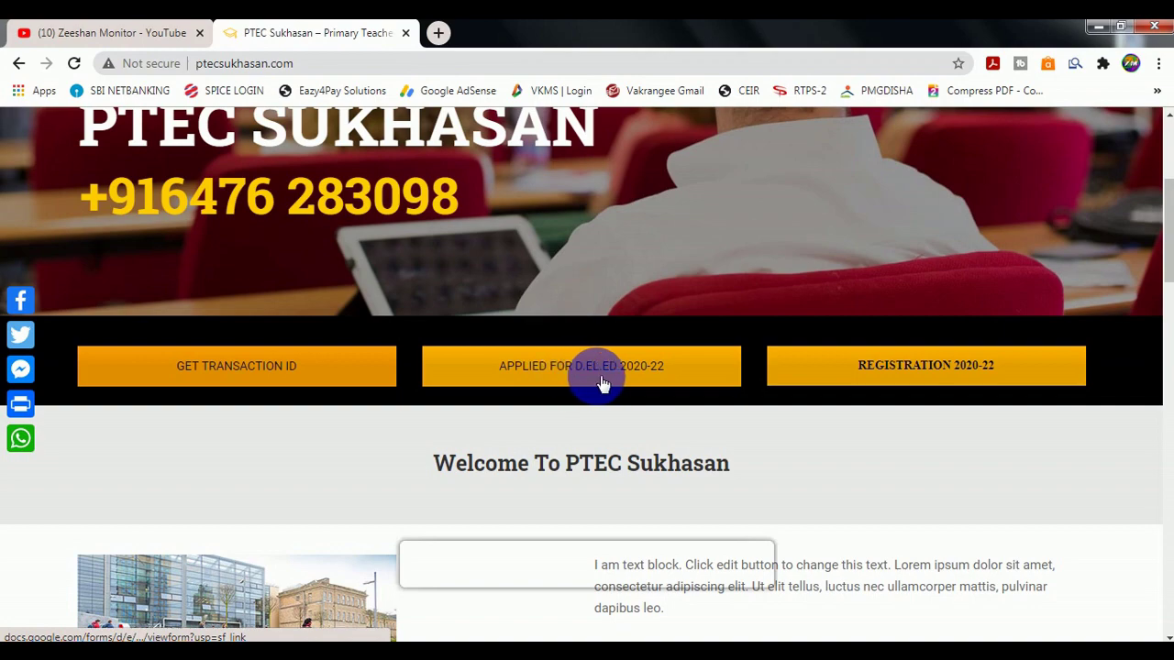
{"action": "scroll", "coordinate": [653, 382], "scroll_direction": "up", "scroll_amount": 2}
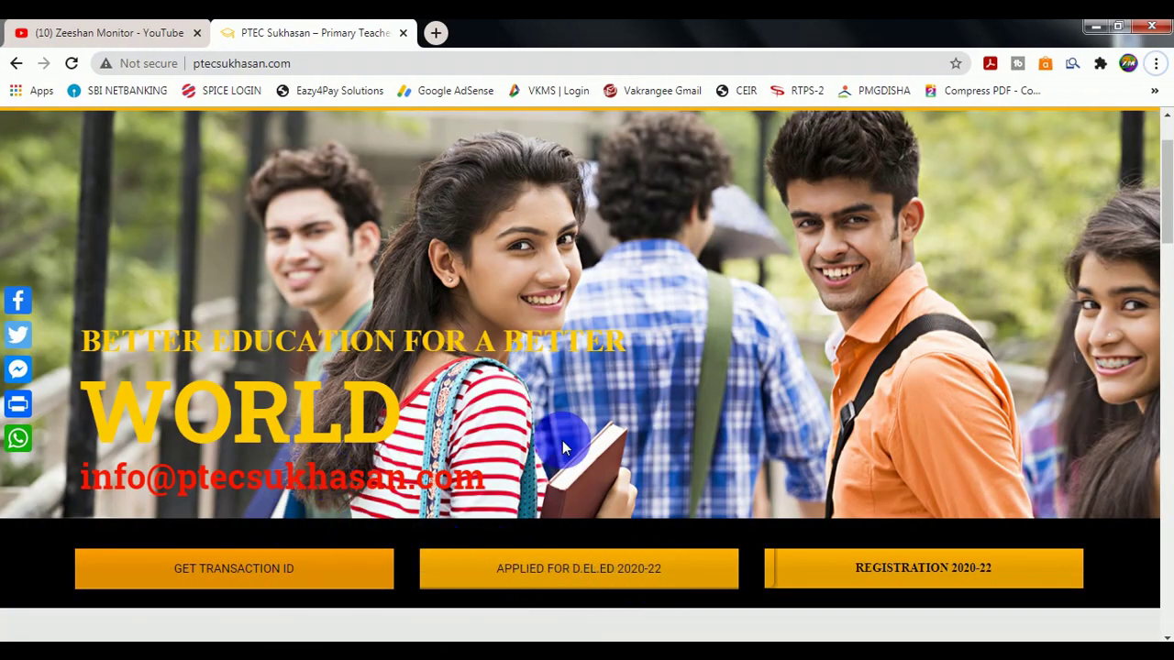
{"action": "scroll", "coordinate": [457, 315], "scroll_direction": "down", "scroll_amount": 3}
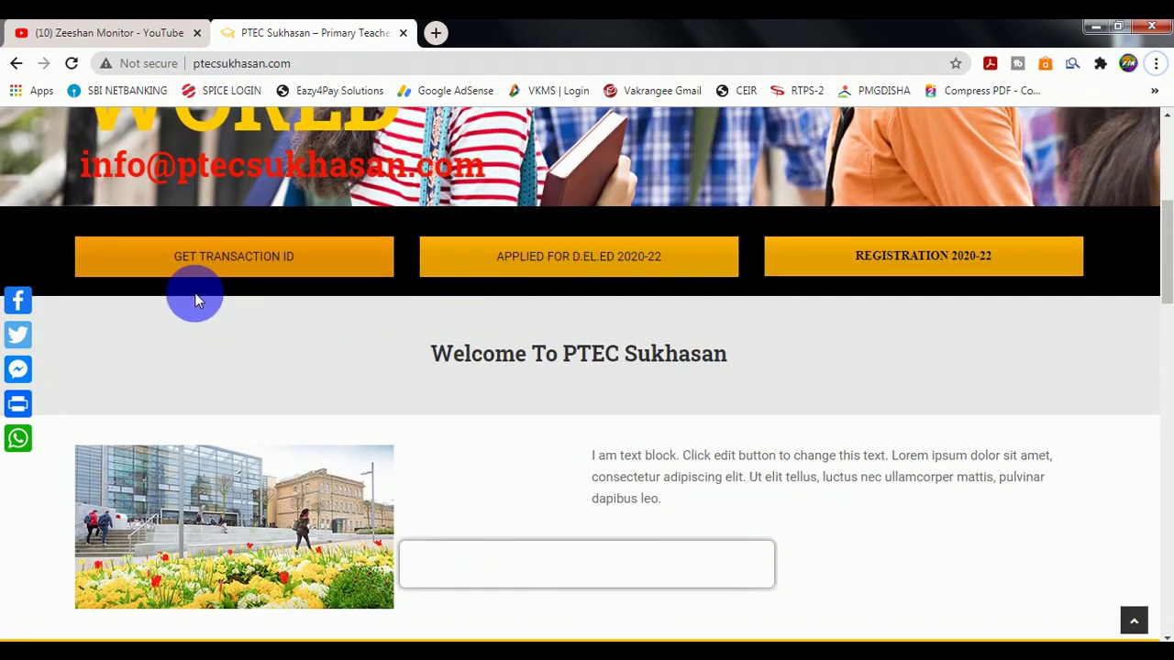
{"action": "left_click", "coordinate": [244, 266]}
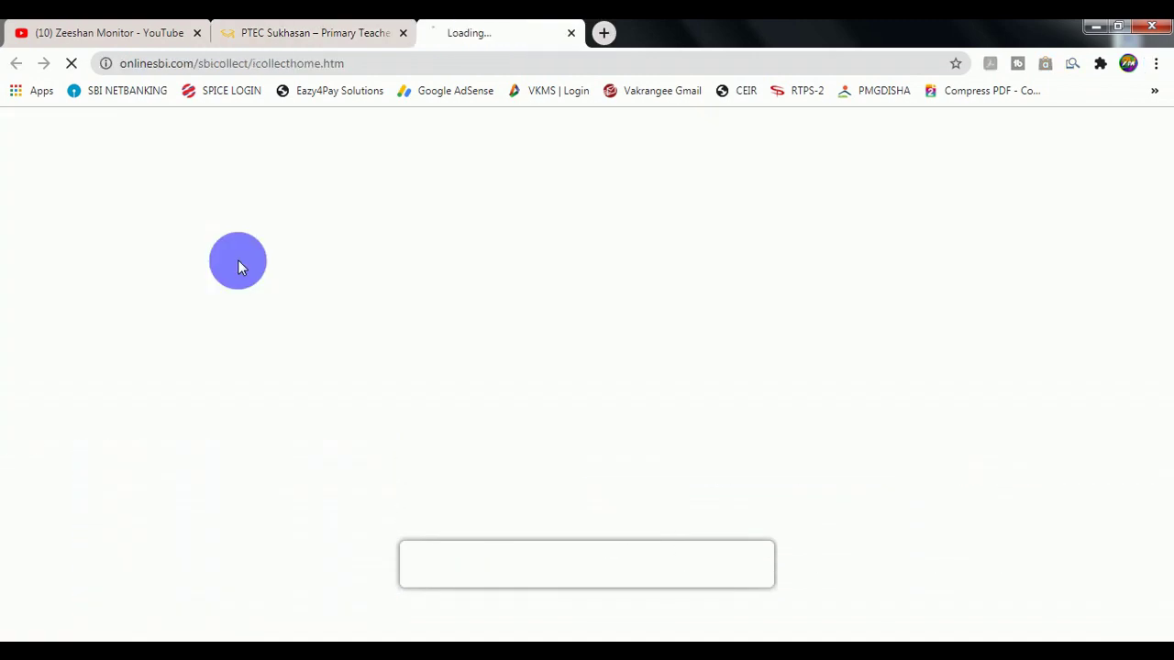
Accept the State Bank Collect terms and select Bihar as the state
{"action": "scroll", "coordinate": [367, 275], "scroll_direction": "down", "scroll_amount": 1}
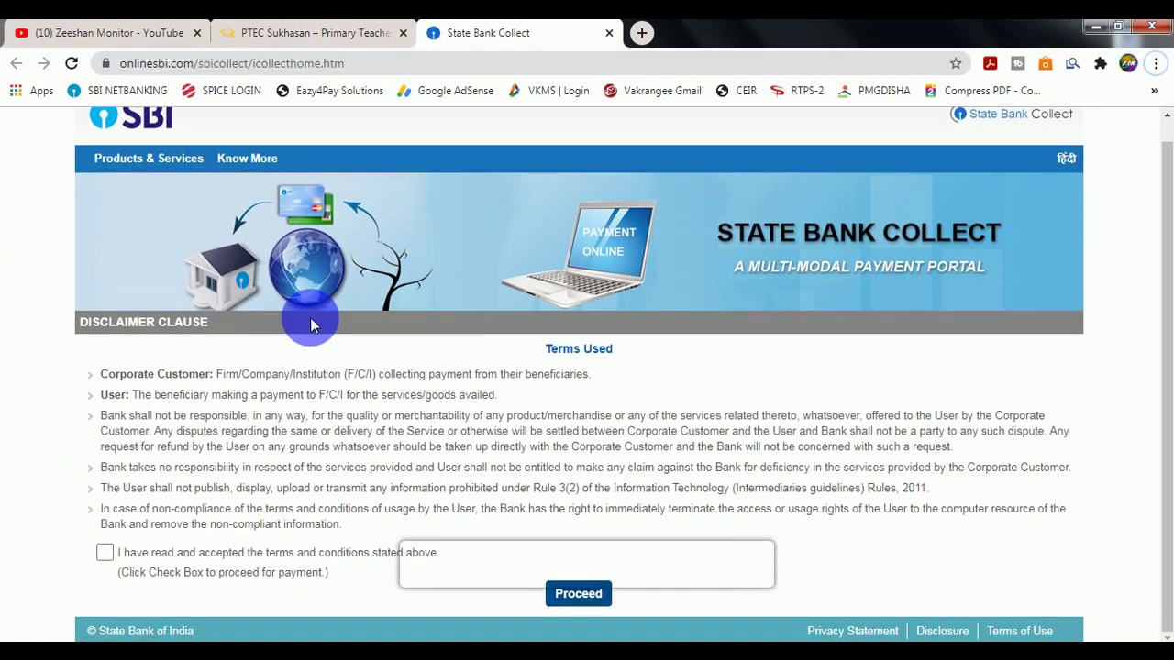
{"action": "left_click", "coordinate": [107, 556]}
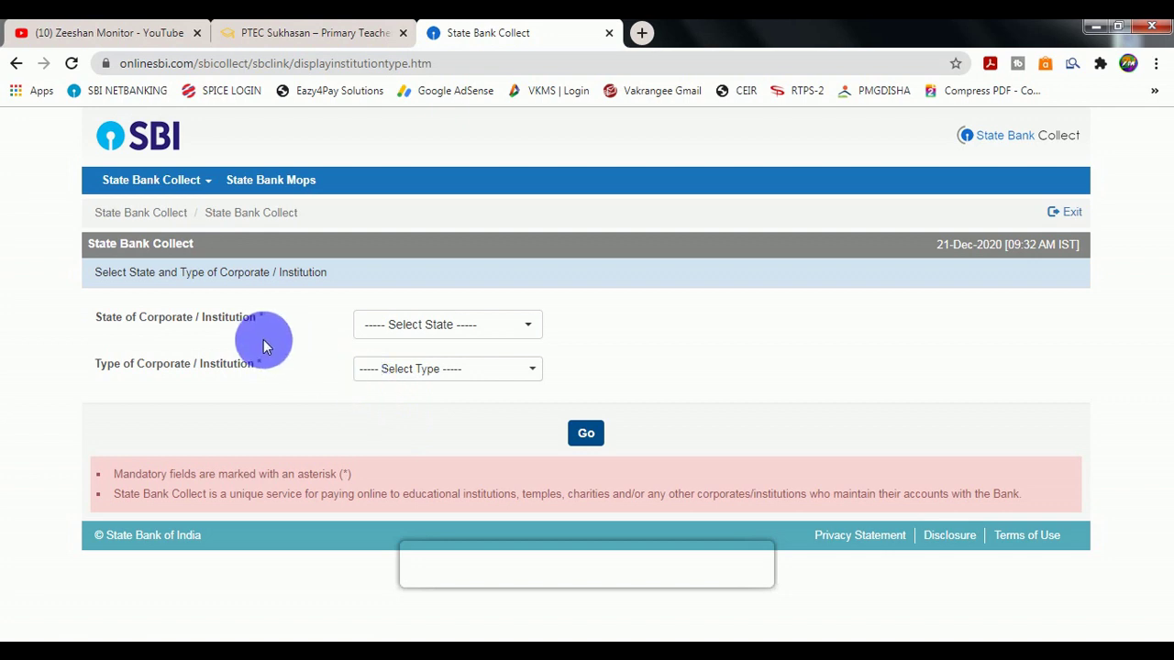
{"action": "left_click", "coordinate": [446, 324]}
{"action": "left_click", "coordinate": [390, 527]}
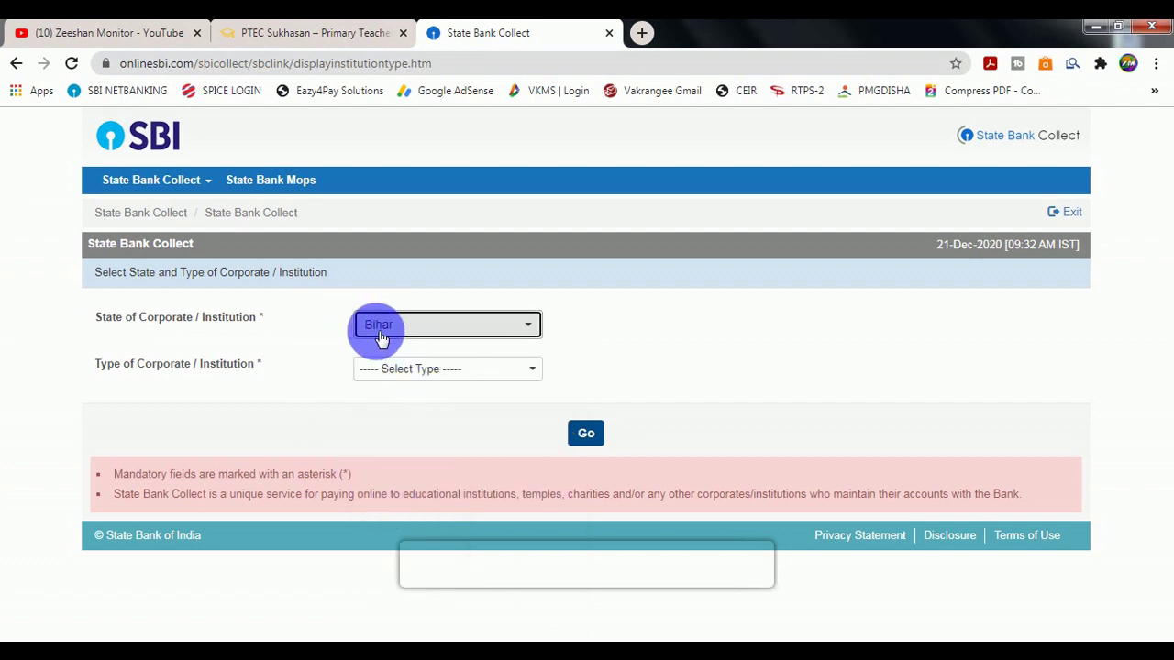
Choose Educational Institutions as the type and bring up the institutions list
{"action": "left_click", "coordinate": [423, 372]}
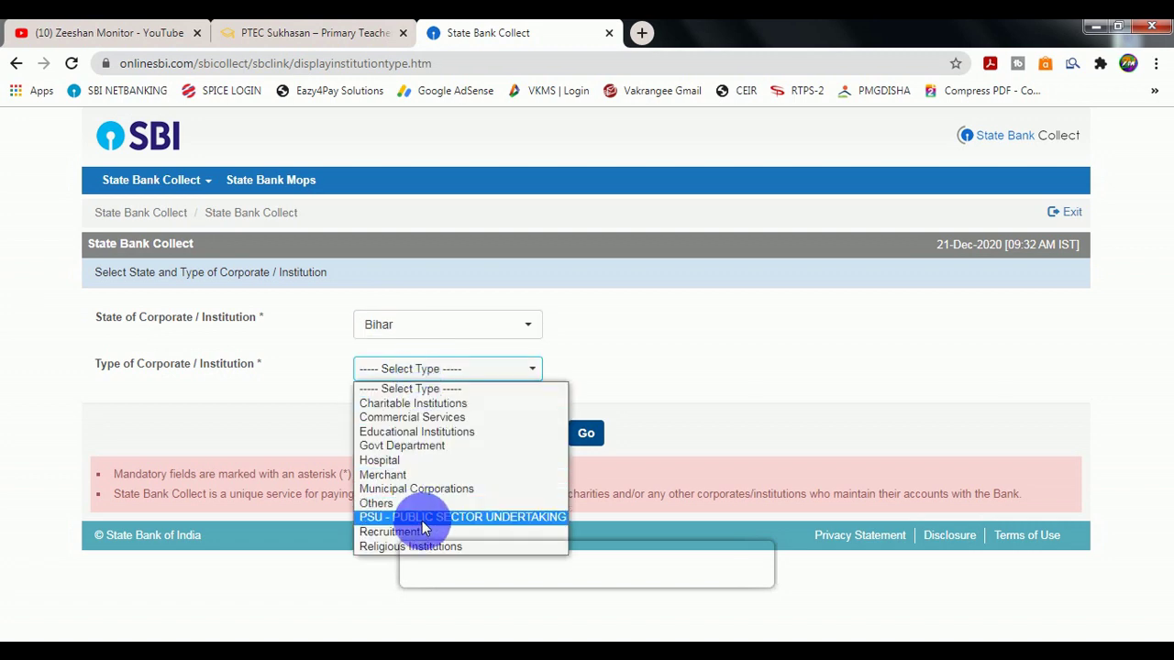
{"action": "left_click", "coordinate": [445, 432]}
{"action": "left_click", "coordinate": [572, 429]}
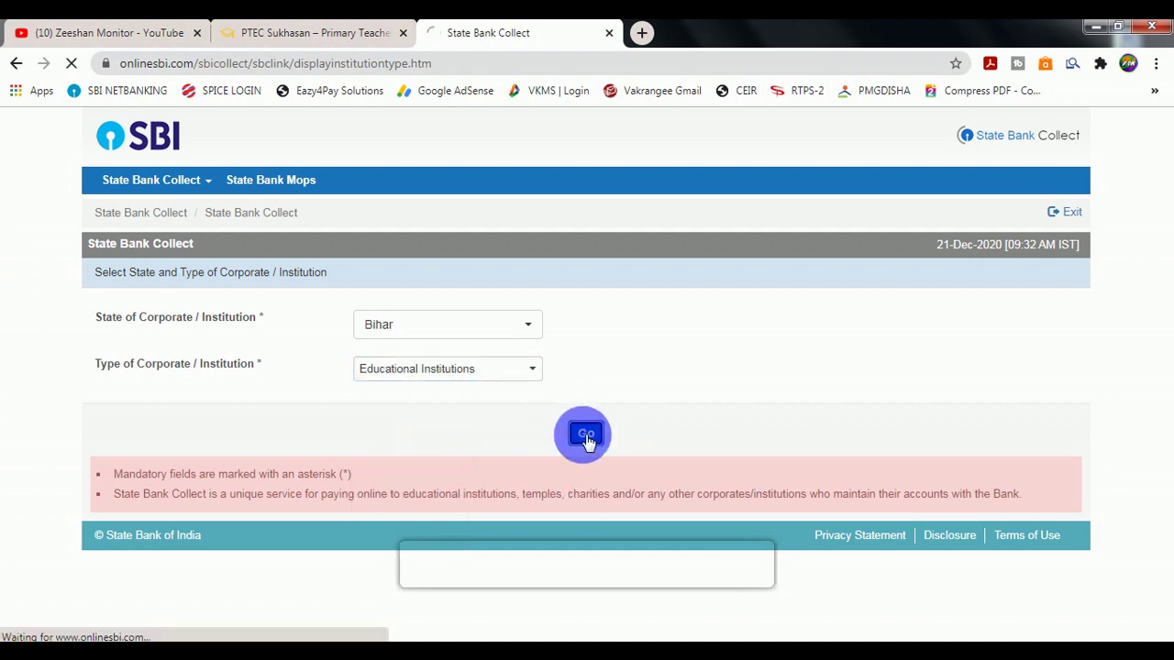
{"action": "left_click", "coordinate": [446, 316]}
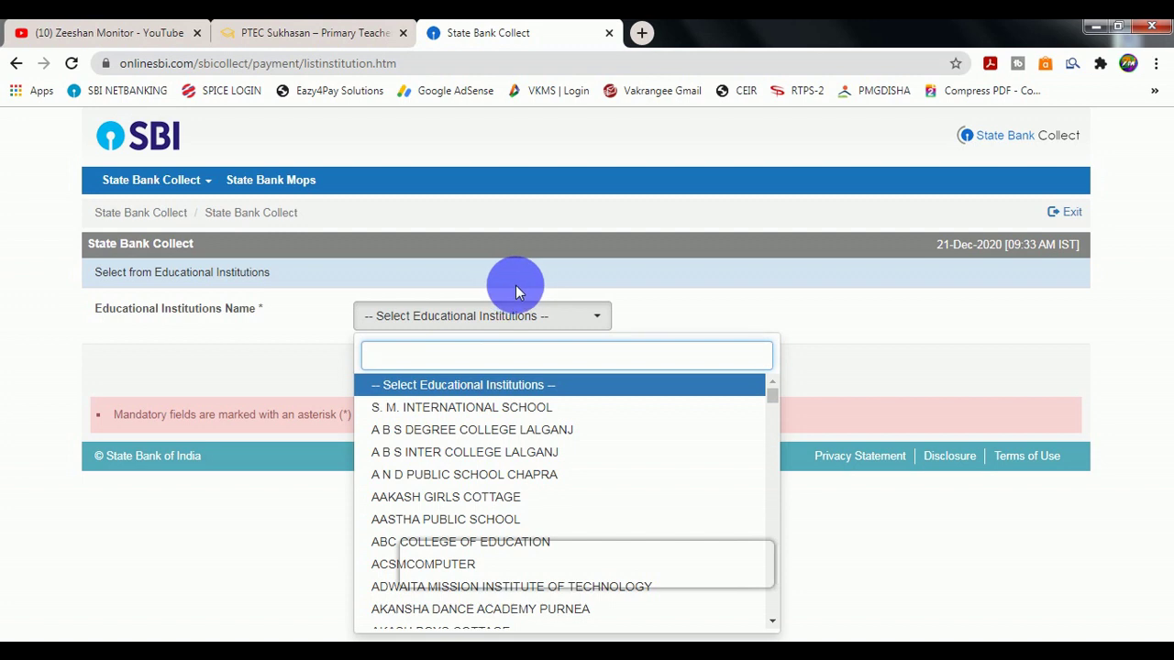
Search 'p.t', select P.T.E.C SUKHASAN, and choose FEE as the payment category
{"action": "type", "text": "p.t"}
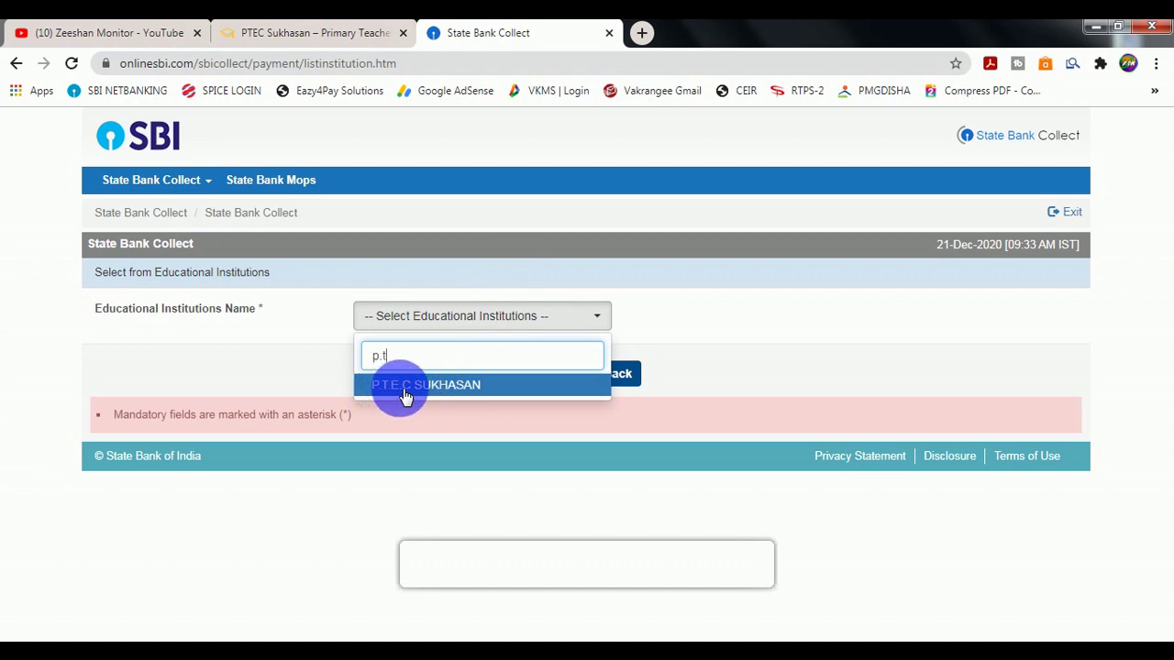
{"action": "left_click", "coordinate": [445, 386]}
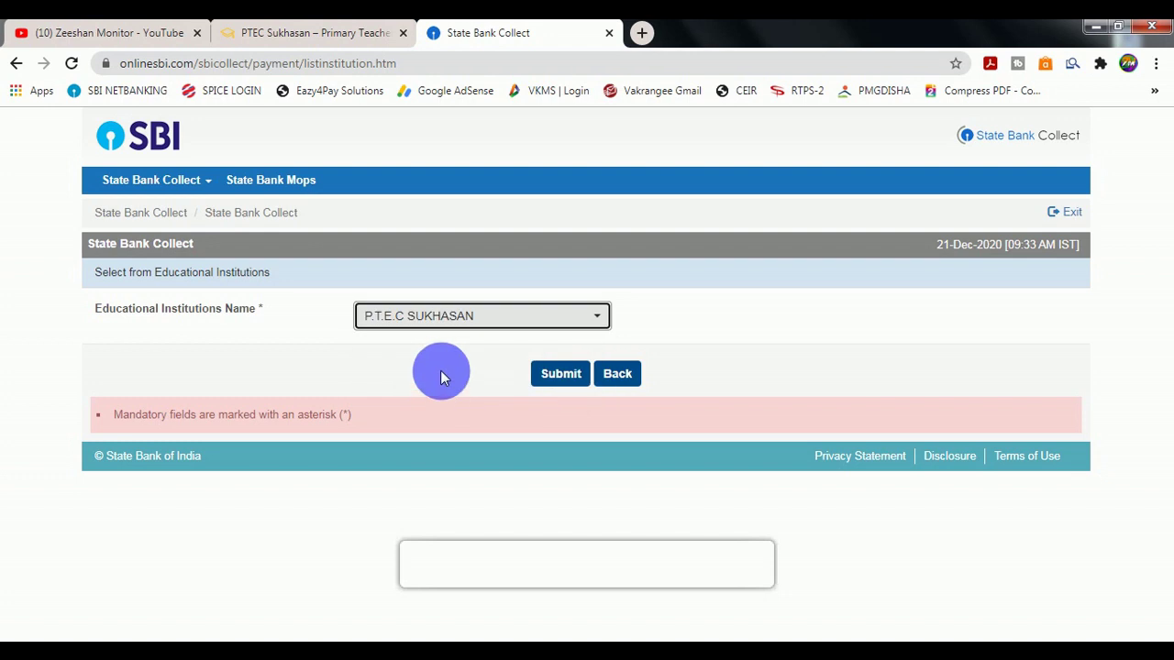
{"action": "left_click", "coordinate": [553, 376]}
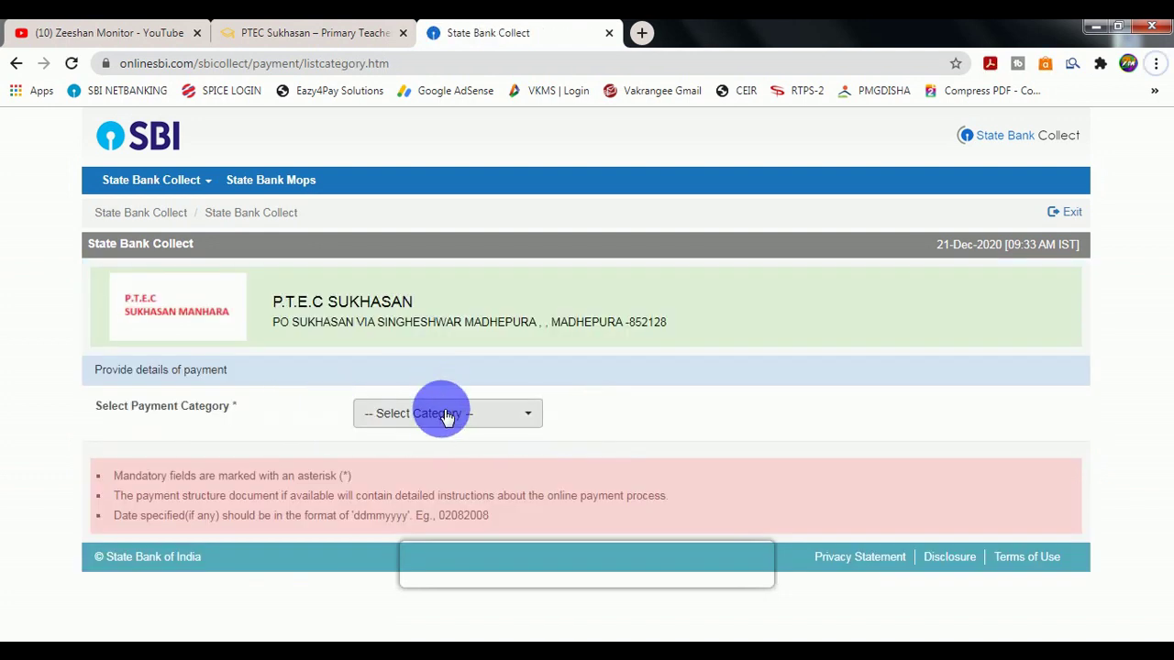
{"action": "left_click", "coordinate": [445, 417]}
{"action": "left_click", "coordinate": [385, 507]}
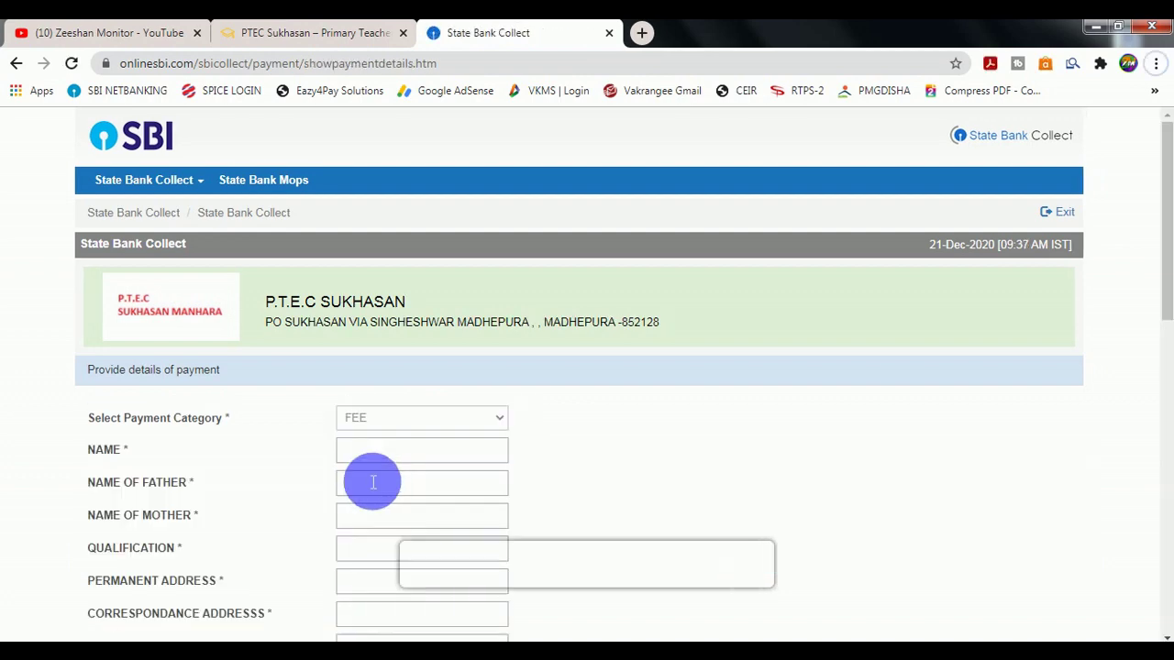
Fill in the applicant's name, parents' names, qualification, addresses, mobile number and e-mail
{"action": "scroll", "coordinate": [532, 446], "scroll_direction": "down", "scroll_amount": 2}
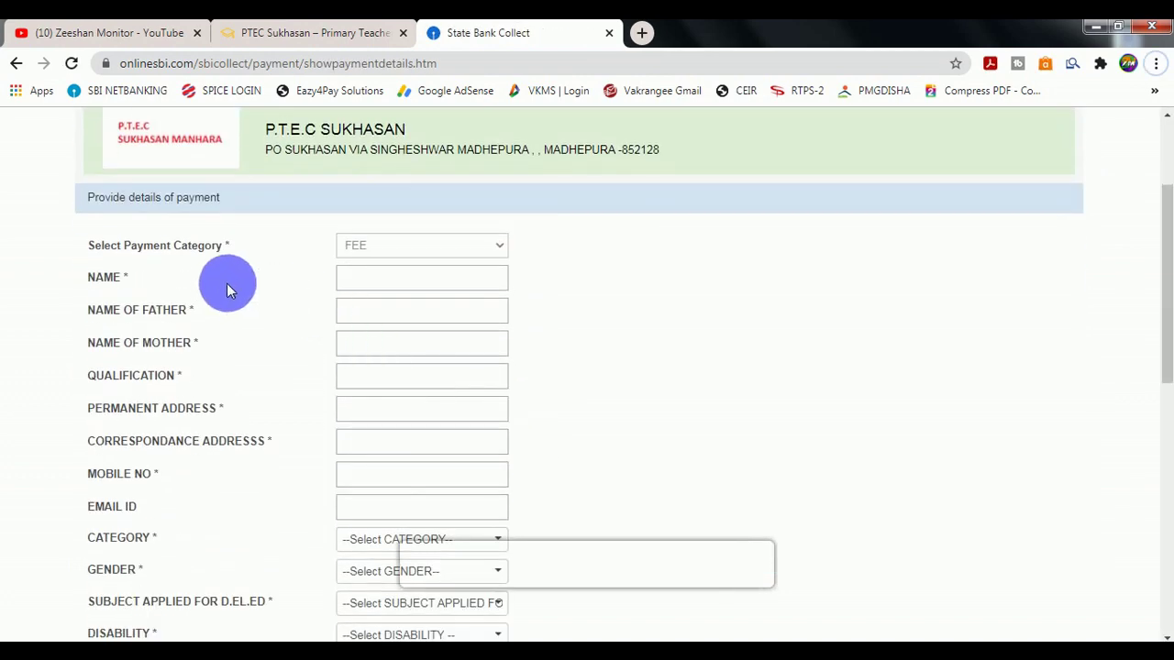
{"action": "left_click", "coordinate": [352, 280]}
{"action": "left_click", "coordinate": [373, 317]}
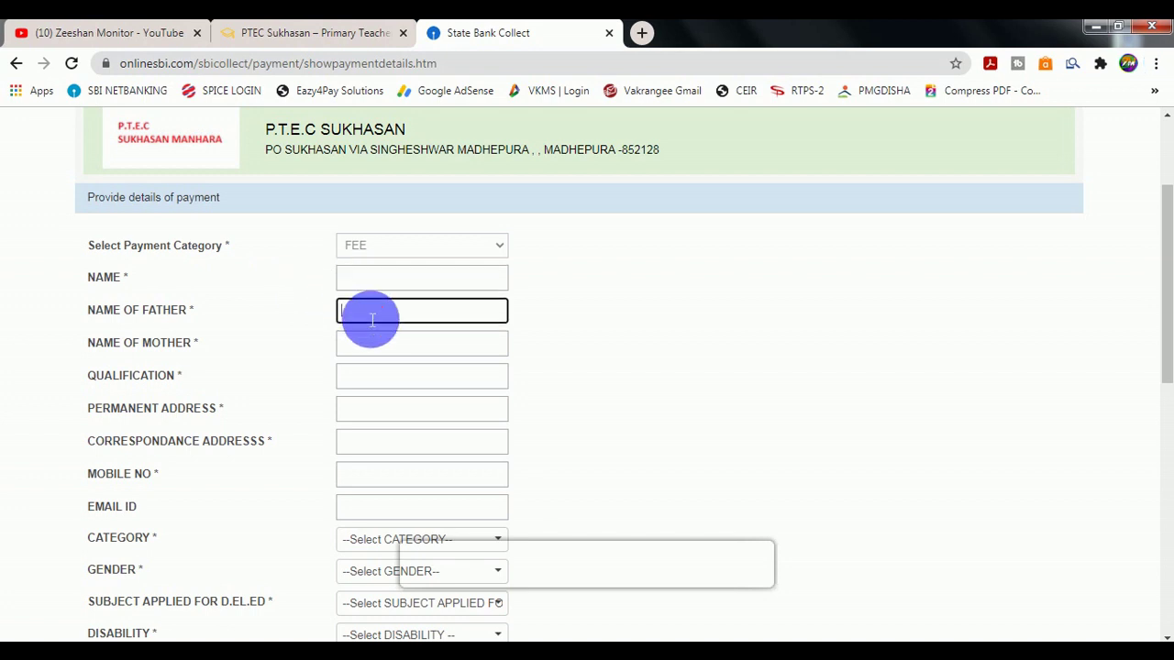
{"action": "left_click", "coordinate": [368, 347]}
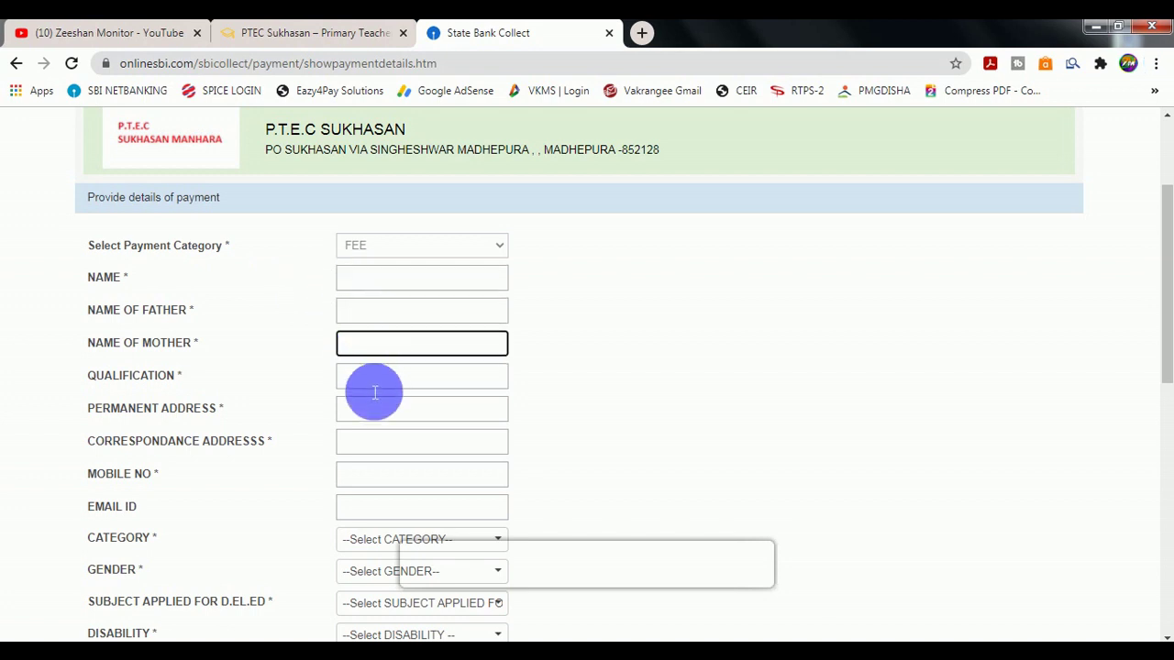
{"action": "left_click", "coordinate": [375, 391]}
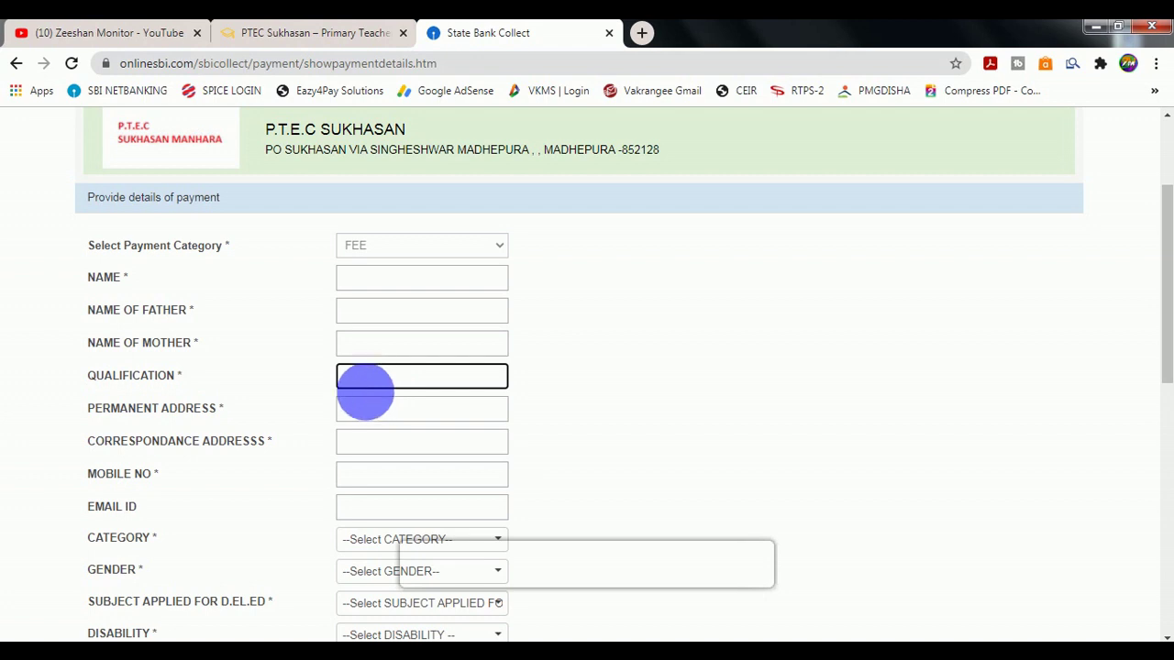
{"action": "left_click", "coordinate": [372, 415]}
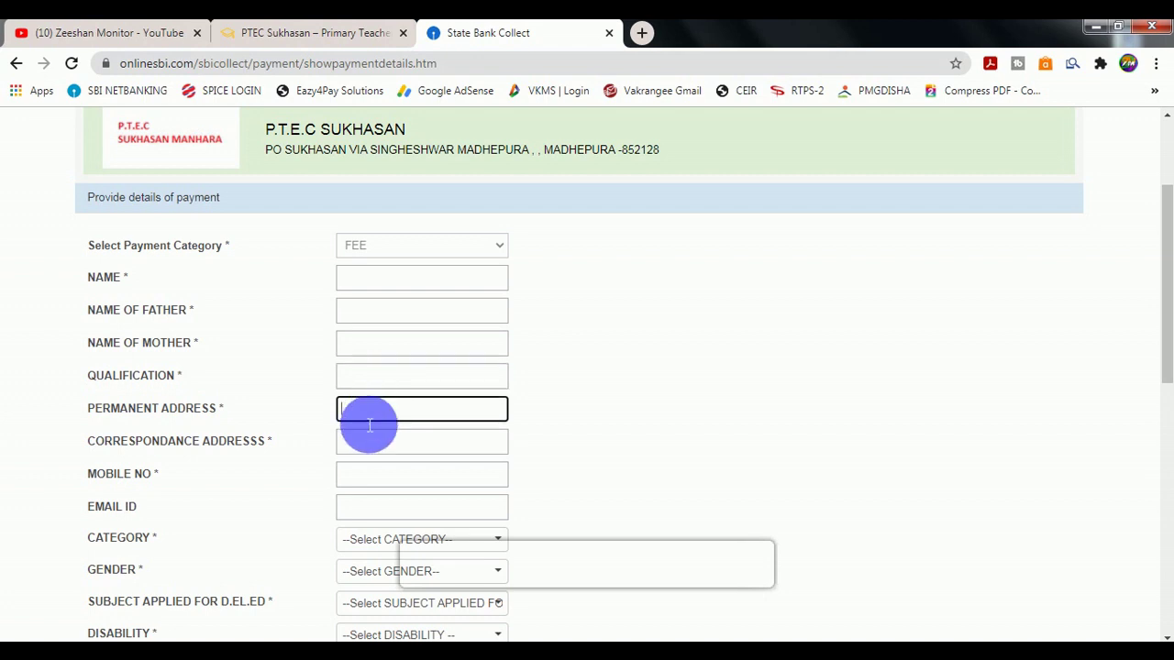
{"action": "left_click", "coordinate": [369, 448]}
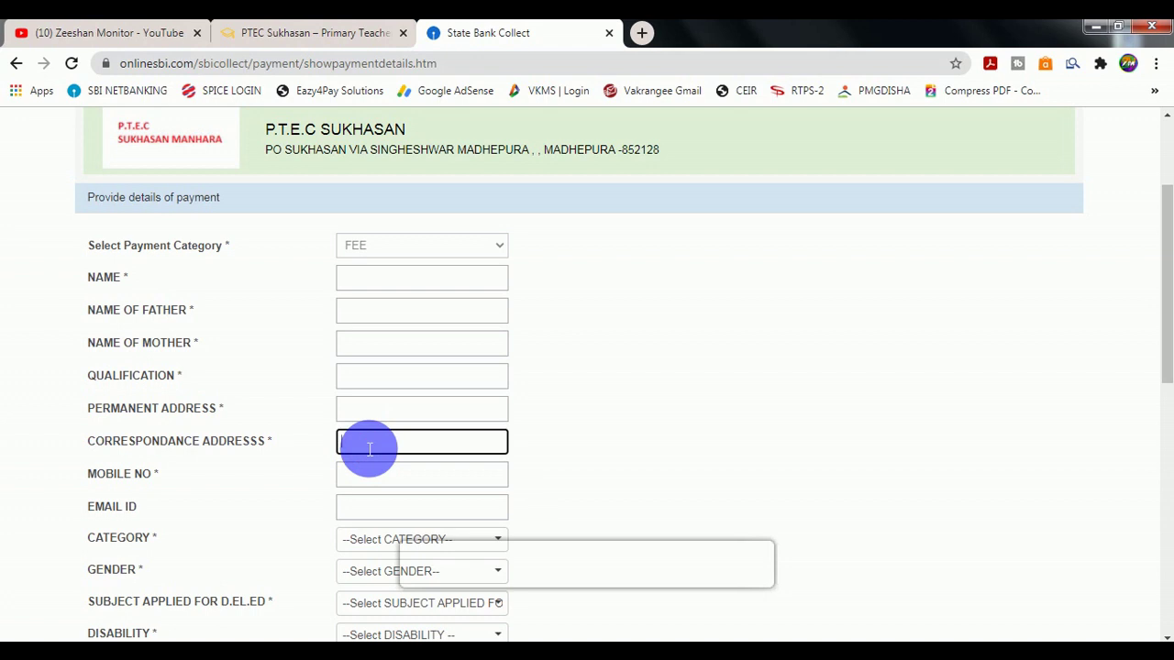
{"action": "scroll", "coordinate": [368, 450], "scroll_direction": "down", "scroll_amount": 1}
{"action": "left_click", "coordinate": [376, 405]}
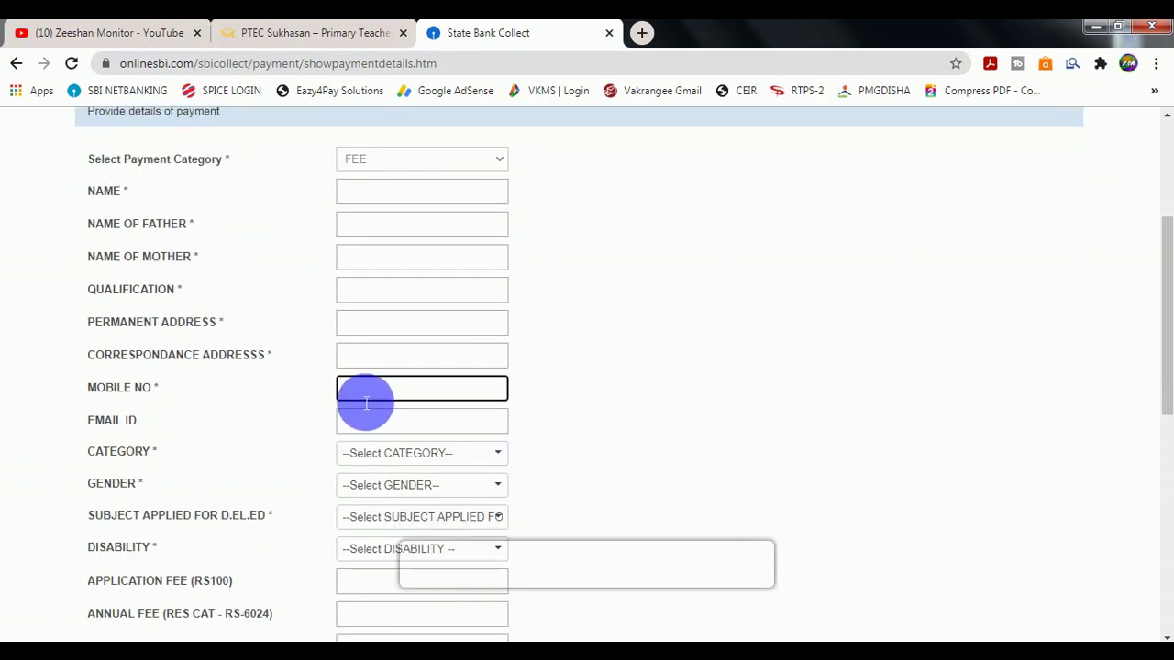
{"action": "left_click", "coordinate": [384, 430]}
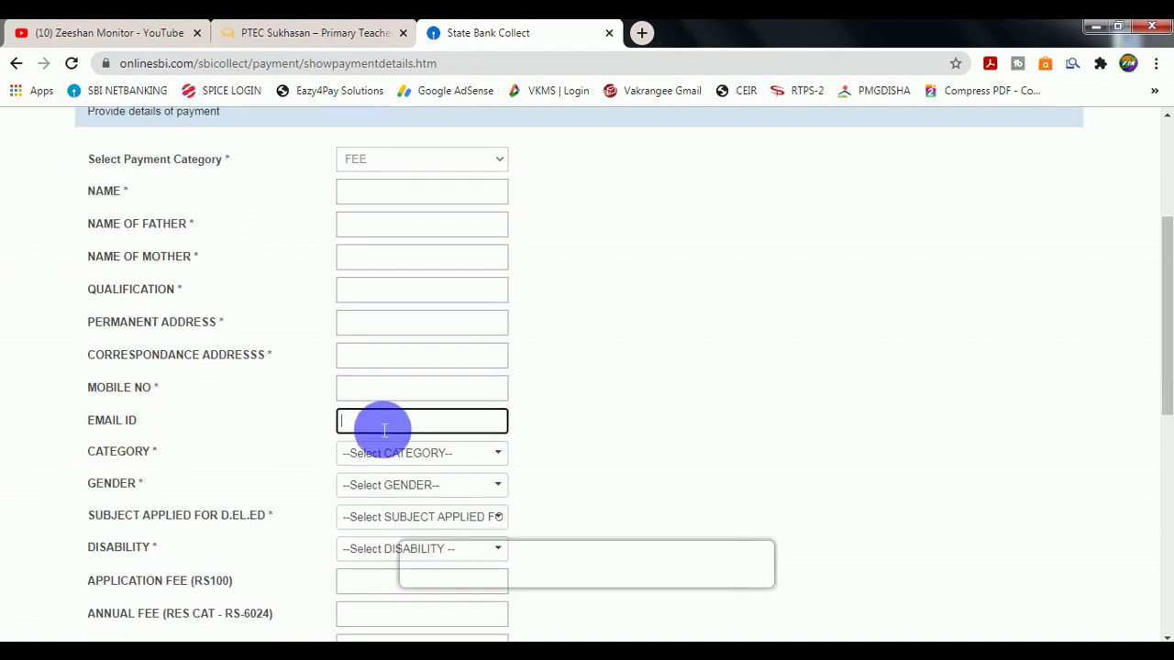
{"action": "left_click", "coordinate": [523, 401]}
{"action": "scroll", "coordinate": [492, 413], "scroll_direction": "down", "scroll_amount": 1}
Set the reservation category to GEN and the gender to MALE
{"action": "left_click", "coordinate": [370, 368]}
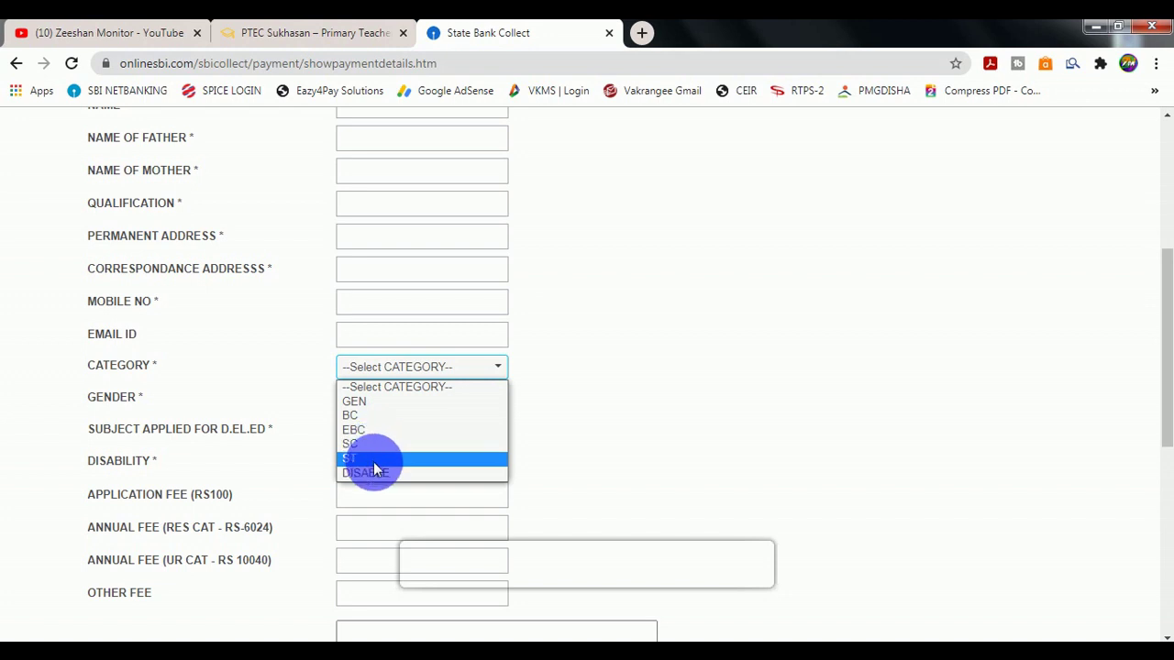
{"action": "left_click", "coordinate": [366, 407]}
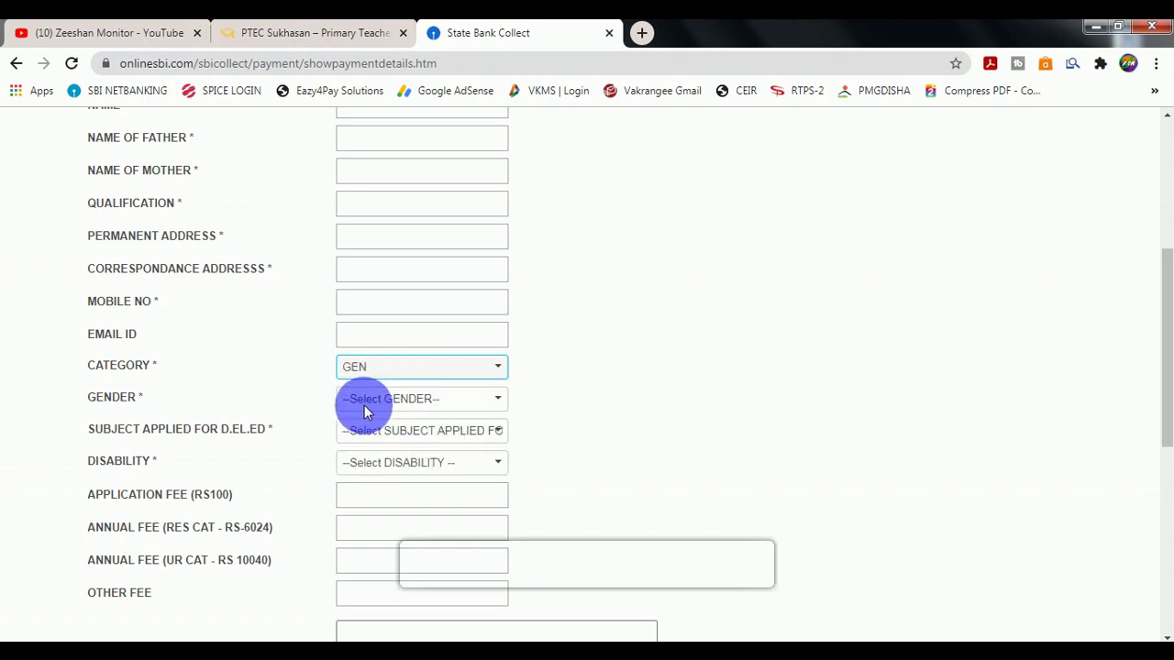
{"action": "left_click", "coordinate": [389, 403]}
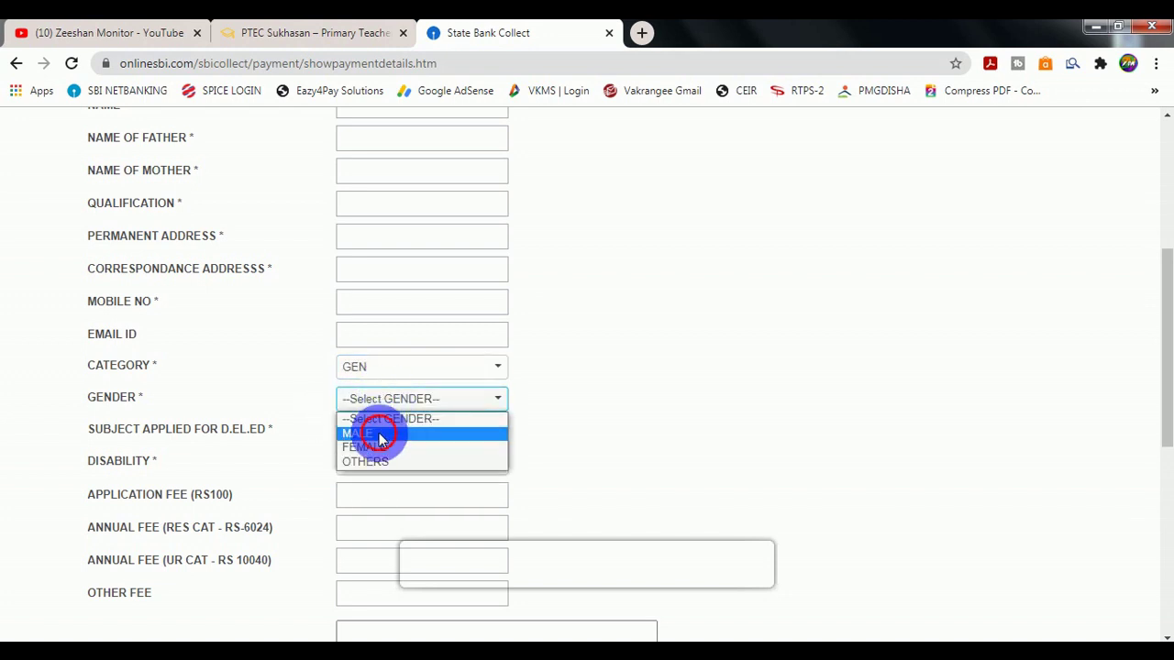
{"action": "left_click", "coordinate": [380, 439]}
Choose SCIENCE as the D.El.Ed subject and NONE for disability
{"action": "scroll", "coordinate": [380, 432], "scroll_direction": "down", "scroll_amount": 1}
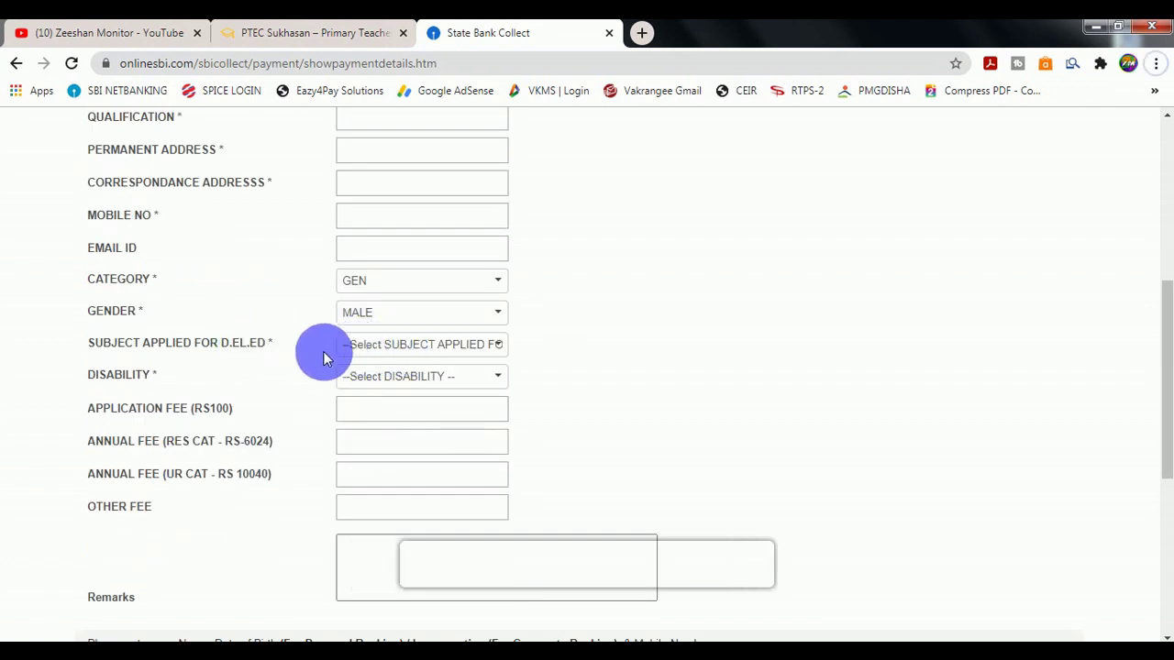
{"action": "left_click", "coordinate": [365, 352]}
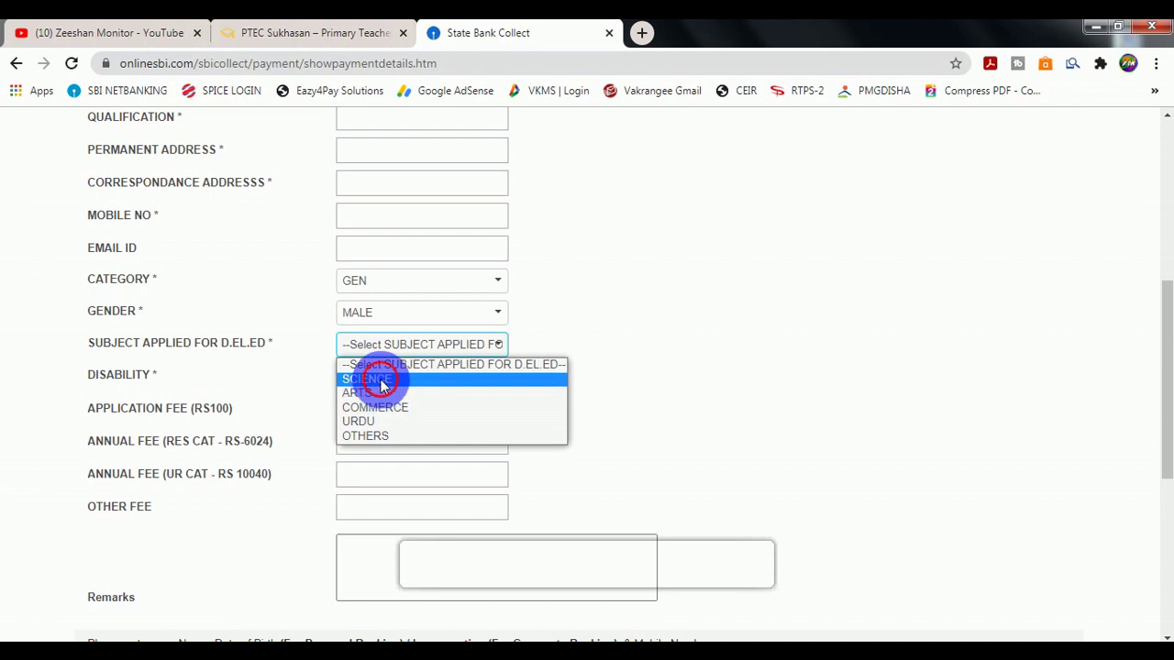
{"action": "left_click", "coordinate": [376, 378]}
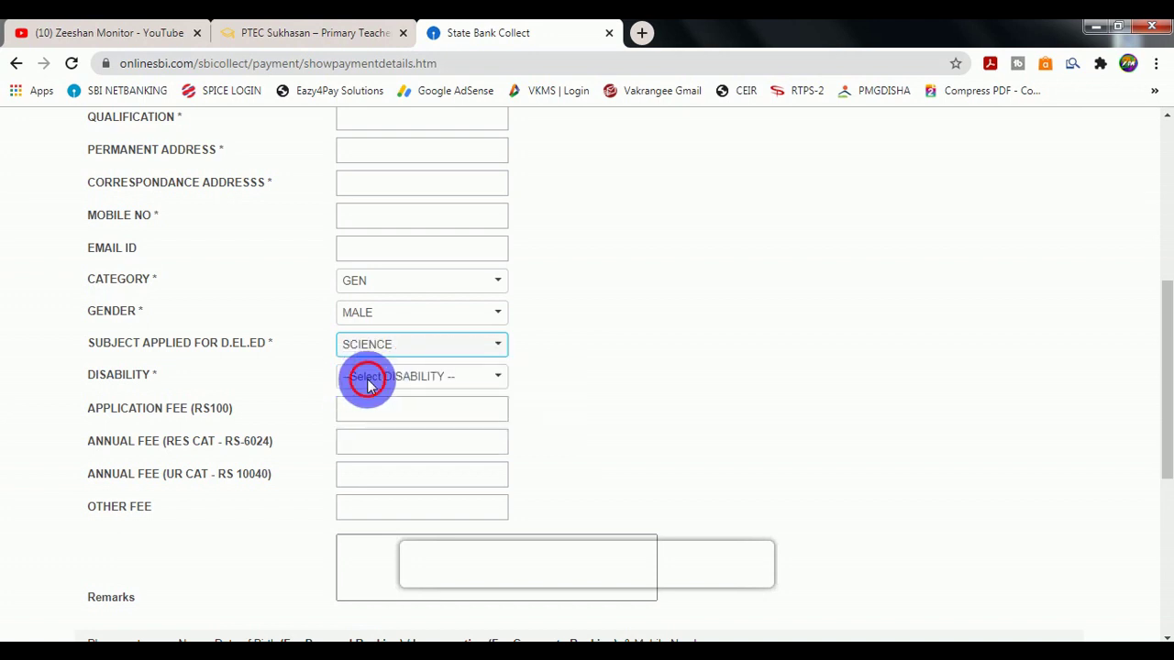
{"action": "left_click", "coordinate": [369, 381]}
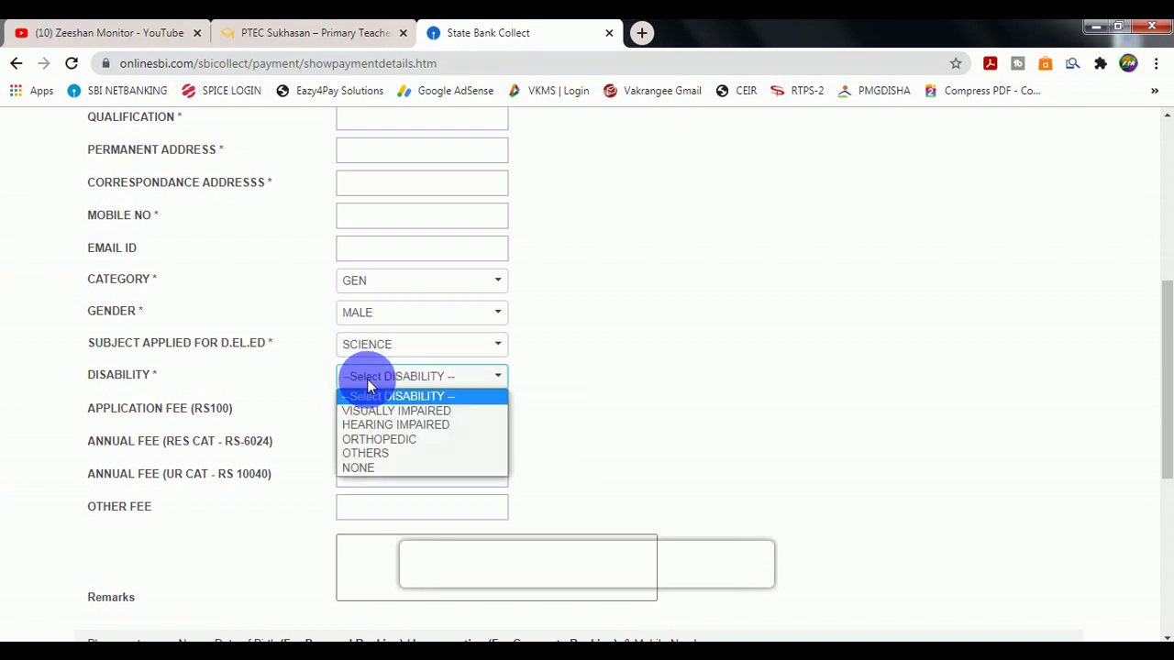
{"action": "left_click", "coordinate": [376, 468]}
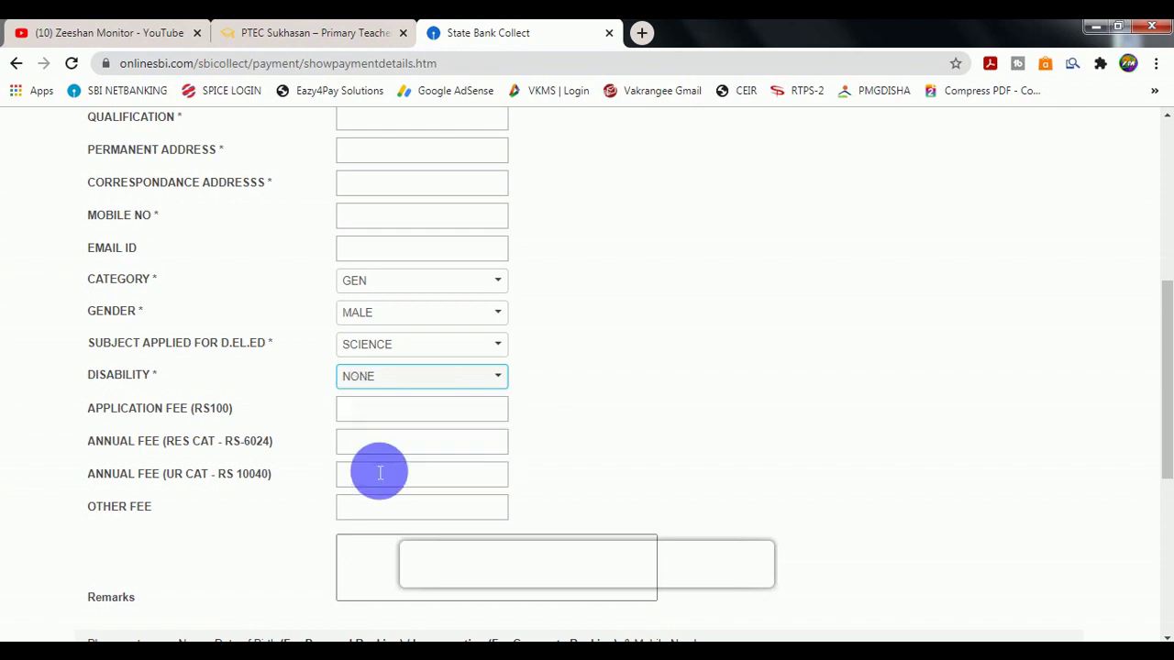
{"action": "left_click", "coordinate": [383, 412]}
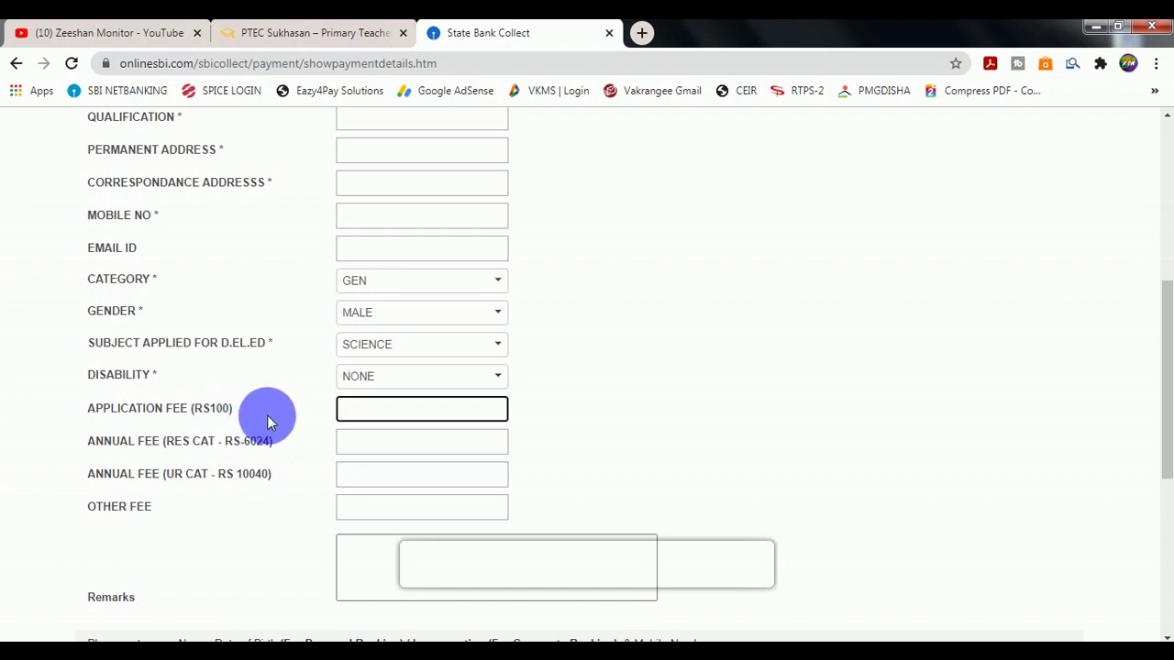
Enter the applicant's name, birth date, mobile, e-mail and captcha, then confirm the INR 100.00 total
{"action": "scroll", "coordinate": [280, 417], "scroll_direction": "down", "scroll_amount": 3}
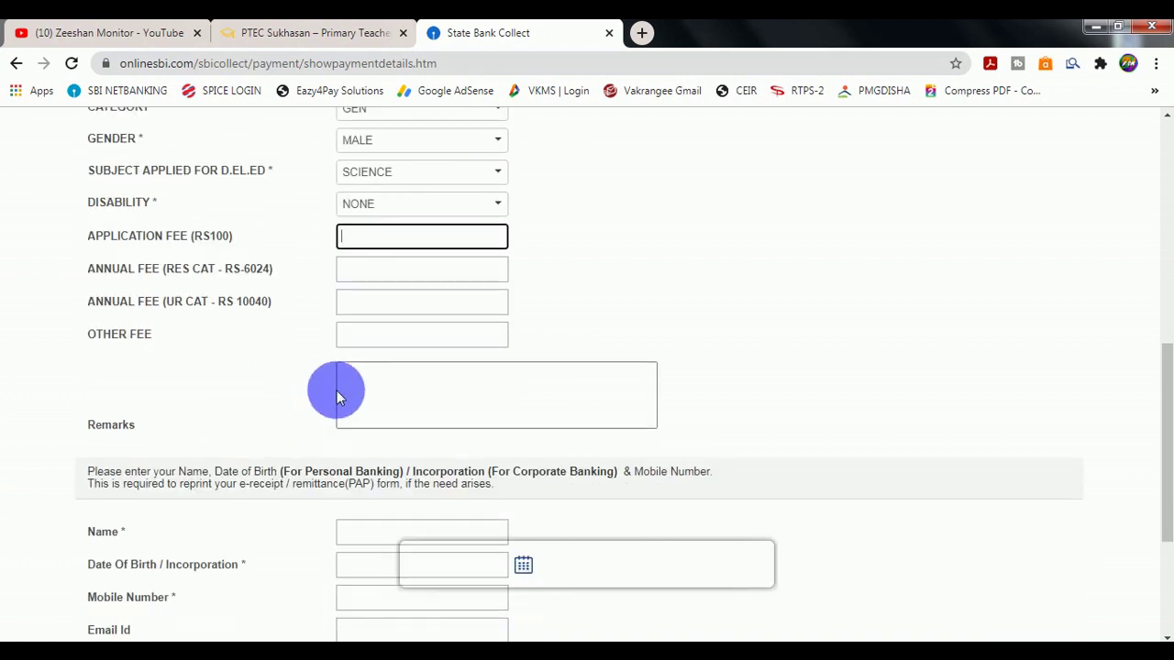
{"action": "scroll", "coordinate": [336, 397], "scroll_direction": "down", "scroll_amount": 1}
{"action": "left_click", "coordinate": [372, 448]}
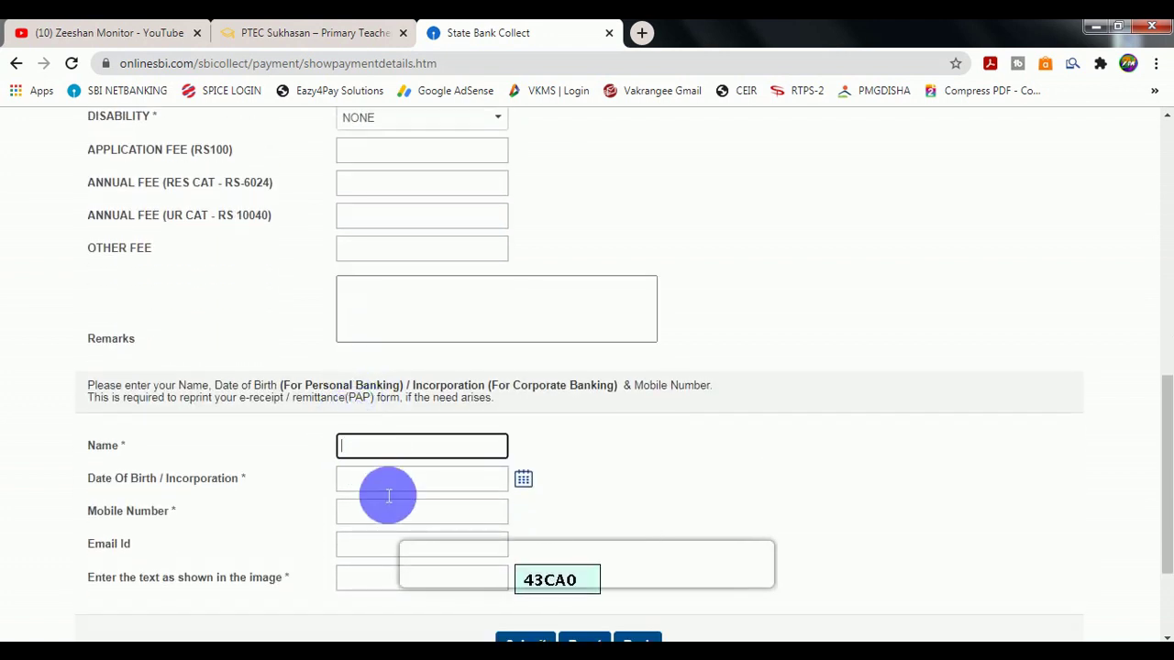
{"action": "key", "text": "Tab"}
{"action": "key", "text": "Tab"}
{"action": "key", "text": "Tab"}
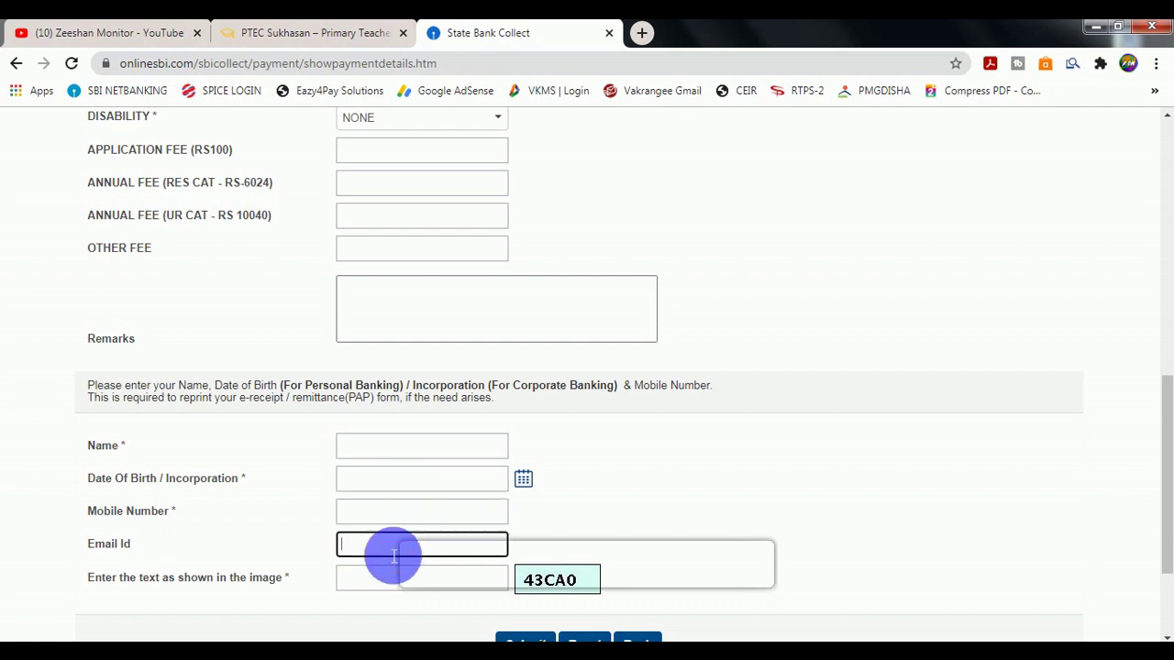
{"action": "scroll", "coordinate": [394, 555], "scroll_direction": "down", "scroll_amount": 2}
{"action": "left_click", "coordinate": [478, 433]}
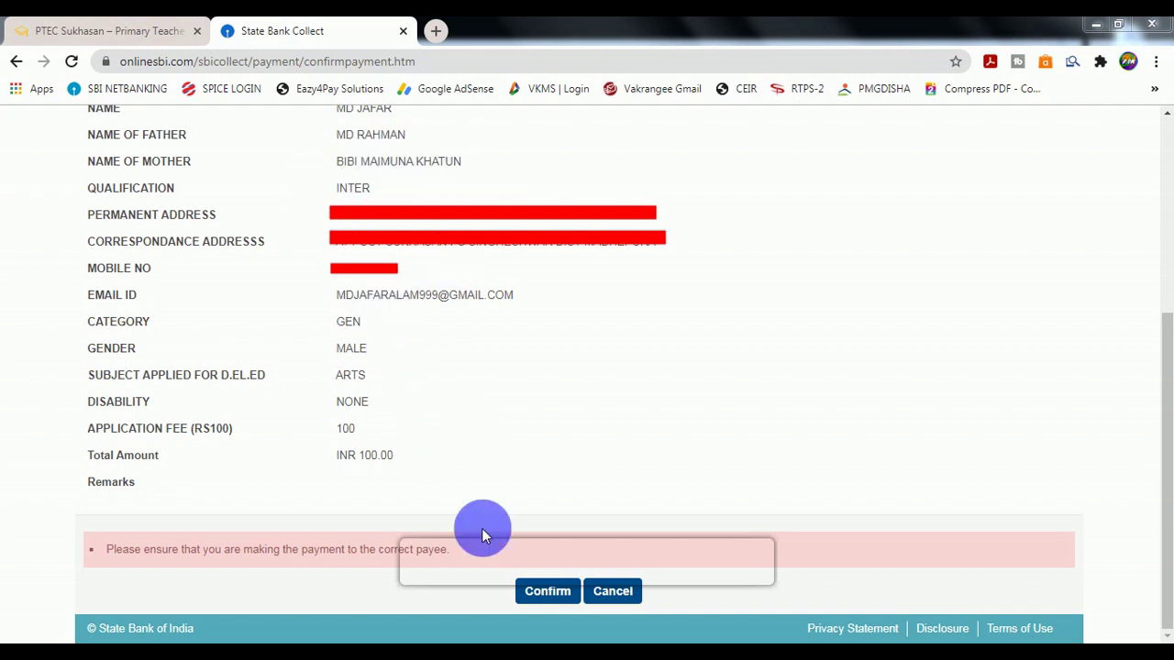
{"action": "left_click", "coordinate": [551, 592]}
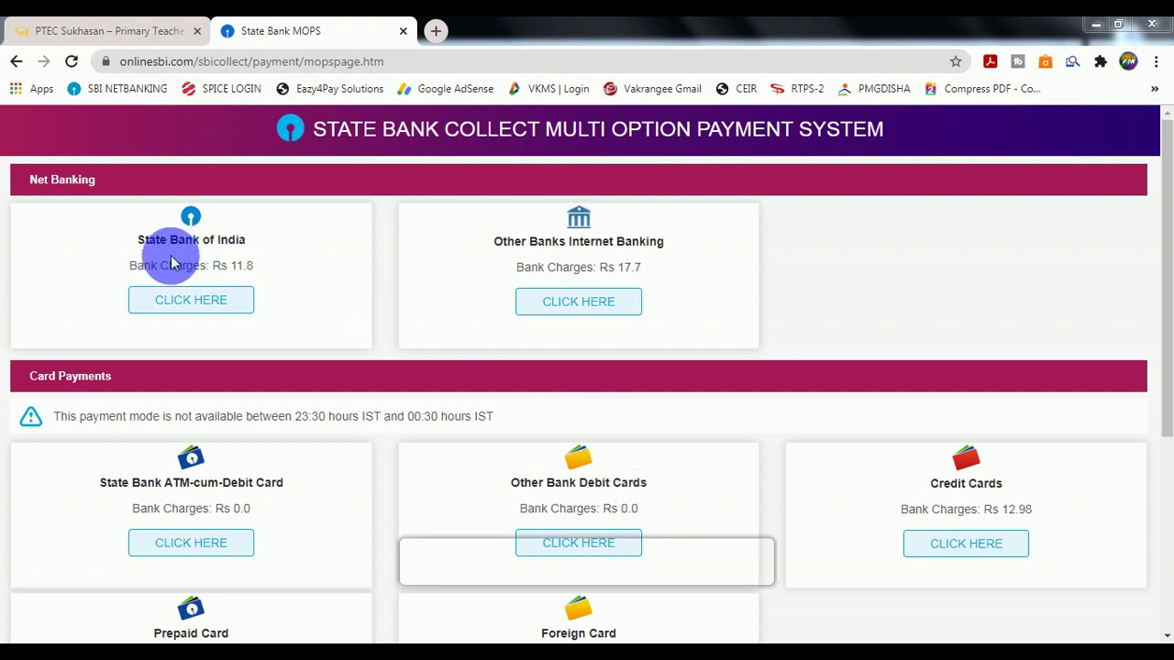
Compare charges (Rs 11.8 SBI net banking, Rs 0.0 debit card) and choose State Bank ATM-cum-Debit Card
{"action": "left_click_drag", "start_coordinate": [231, 267], "coordinate": [259, 267]}
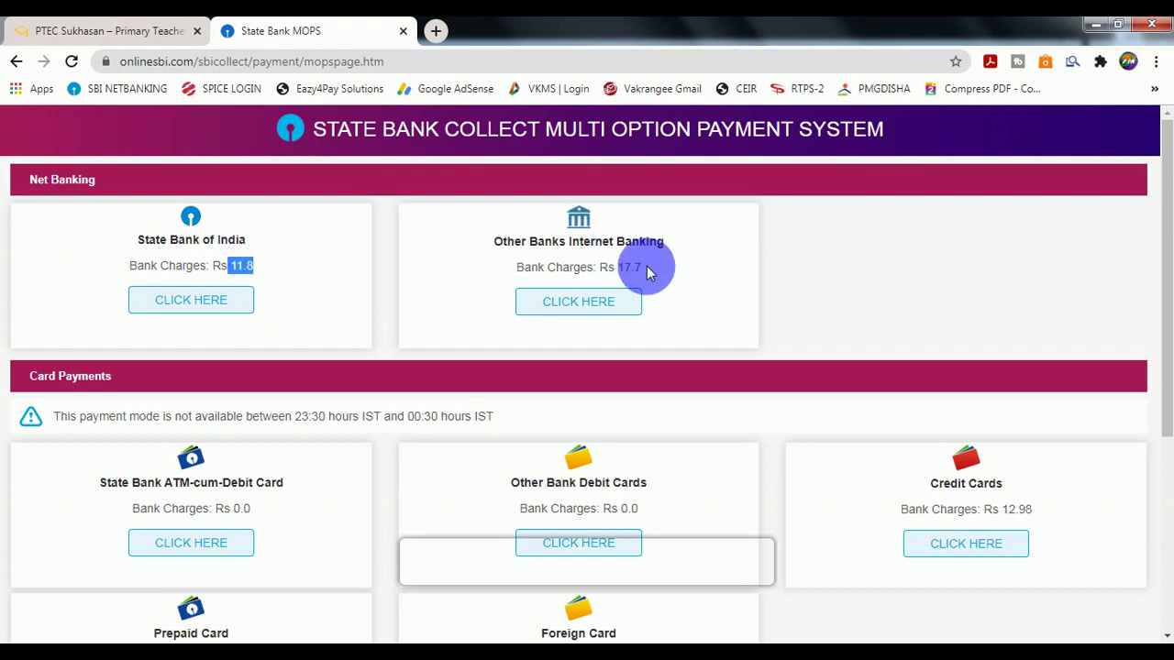
{"action": "scroll", "coordinate": [646, 271], "scroll_direction": "down", "scroll_amount": 2}
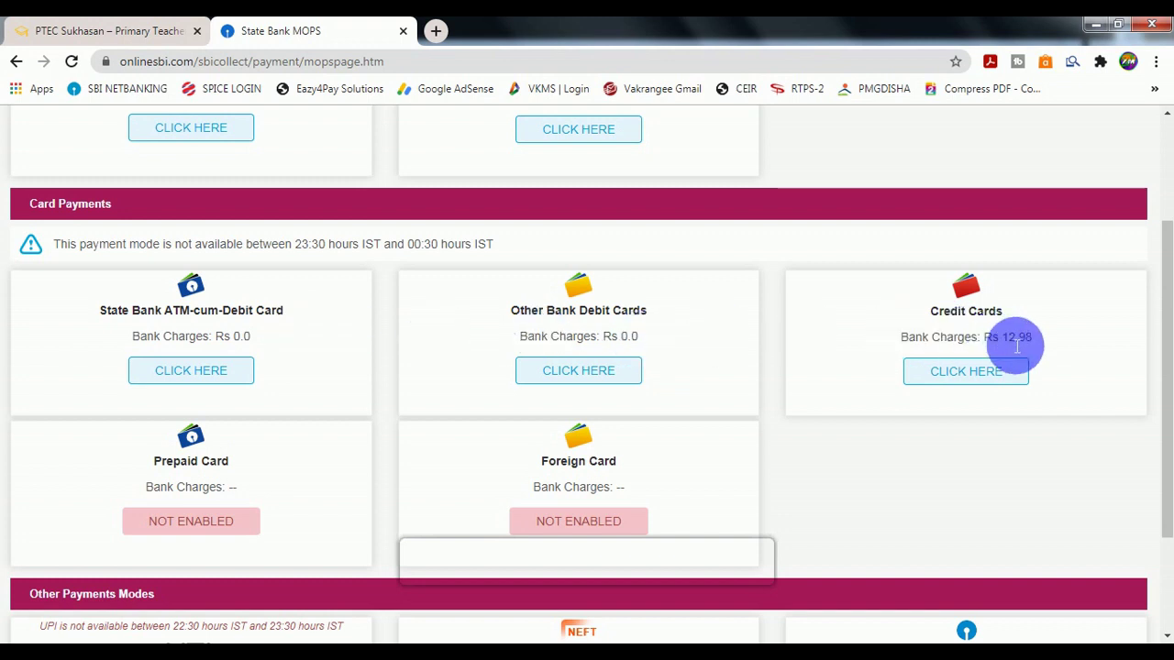
{"action": "scroll", "coordinate": [403, 330], "scroll_direction": "up", "scroll_amount": 2}
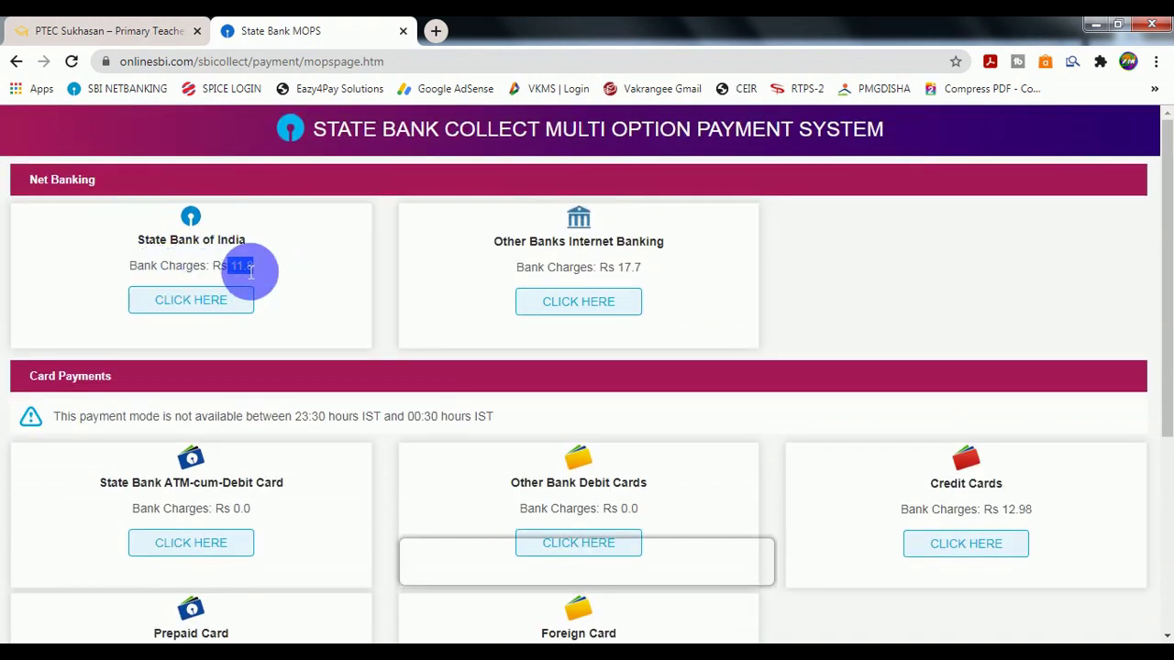
{"action": "scroll", "coordinate": [250, 268], "scroll_direction": "down", "scroll_amount": 1}
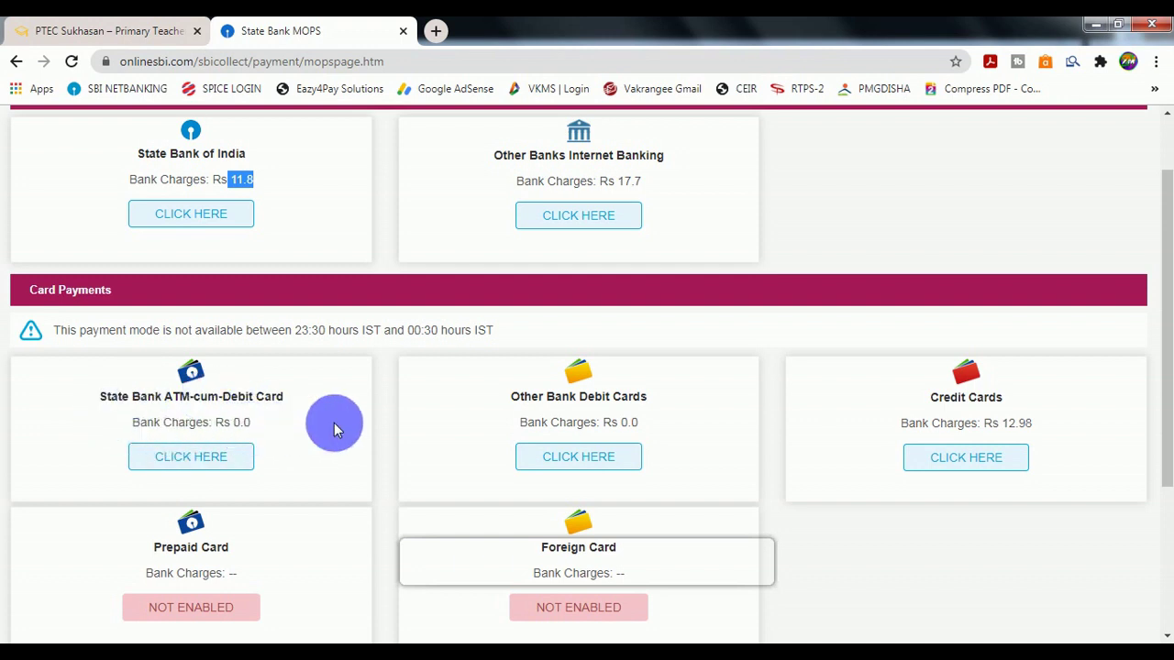
{"action": "left_click", "coordinate": [211, 456]}
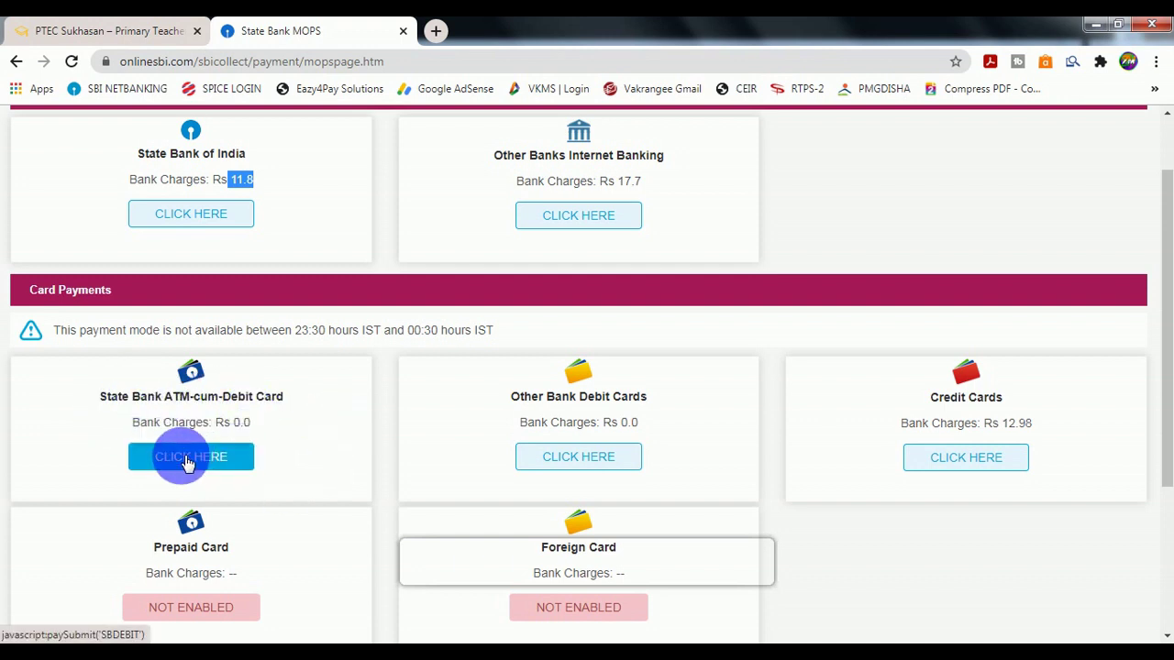
{"action": "left_click", "coordinate": [177, 450]}
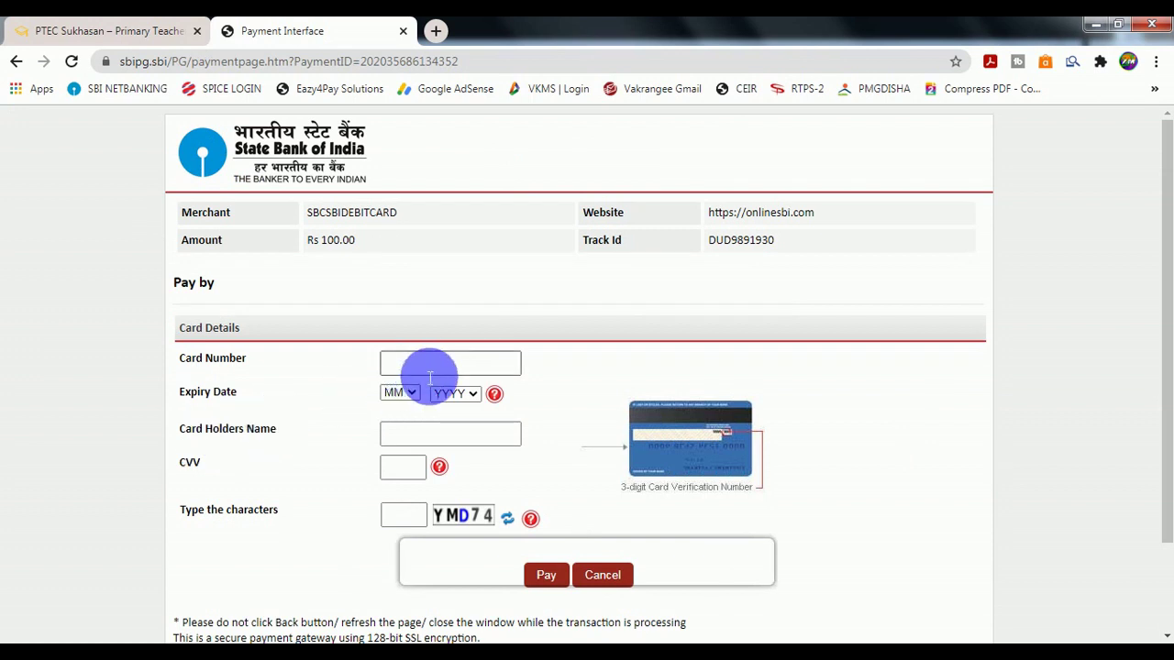
Enter the card's expiry, CVV and captcha, then complete the Rs 100.00 payment with the one-time password
{"action": "left_click", "coordinate": [400, 392]}
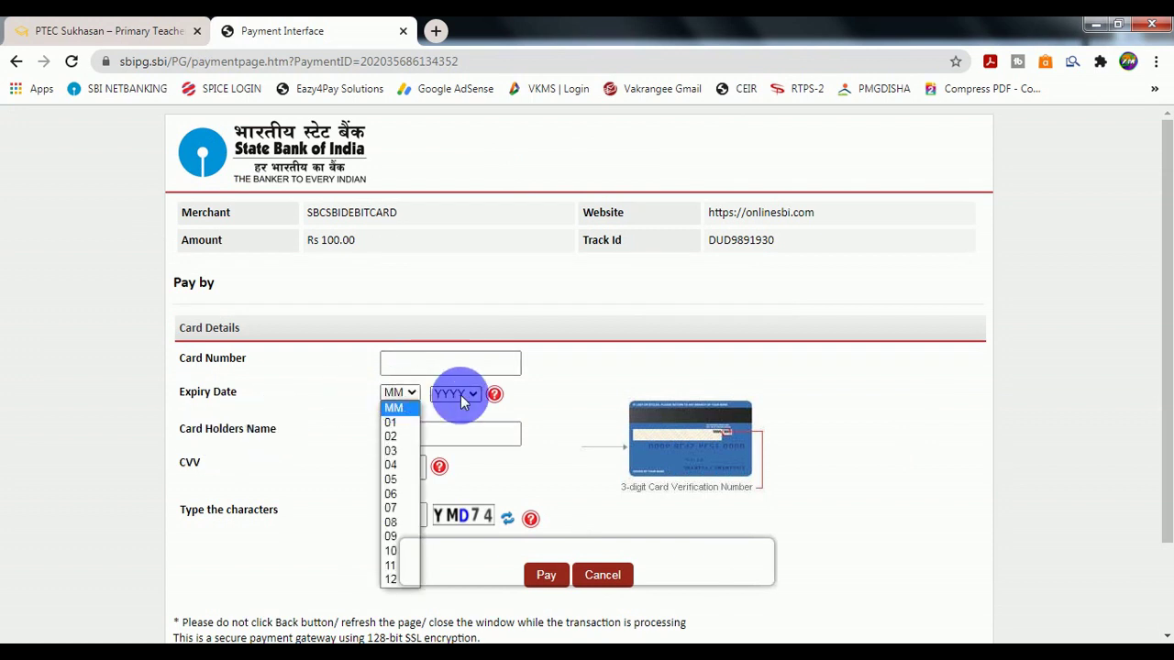
{"action": "left_click", "coordinate": [454, 443]}
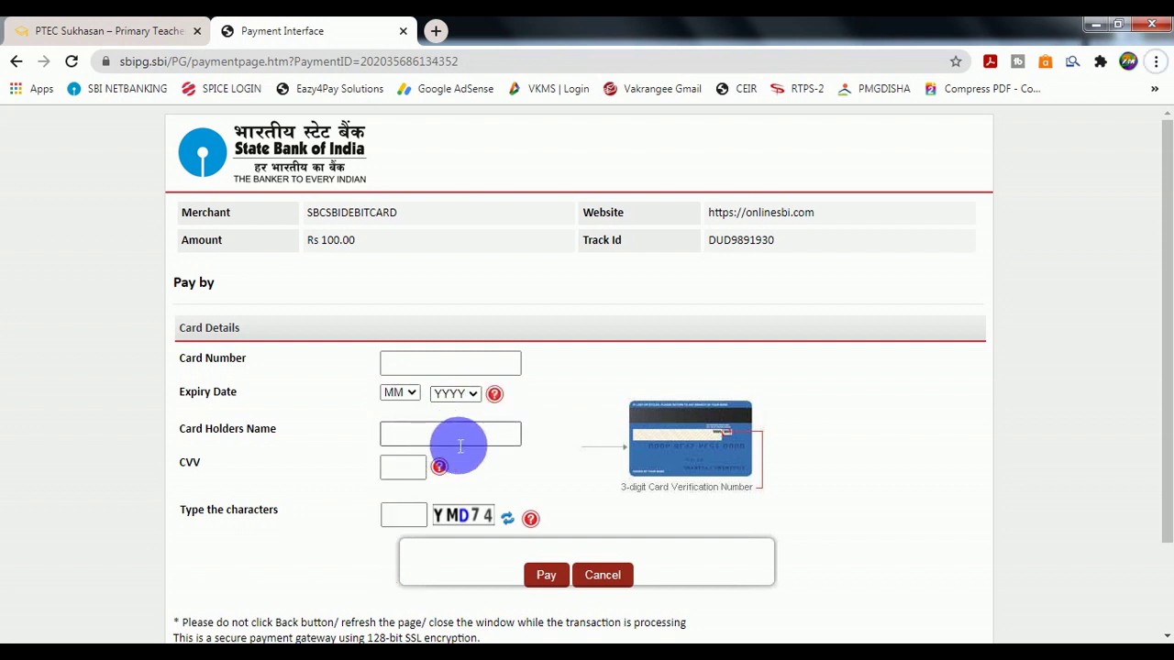
{"action": "left_click", "coordinate": [397, 466]}
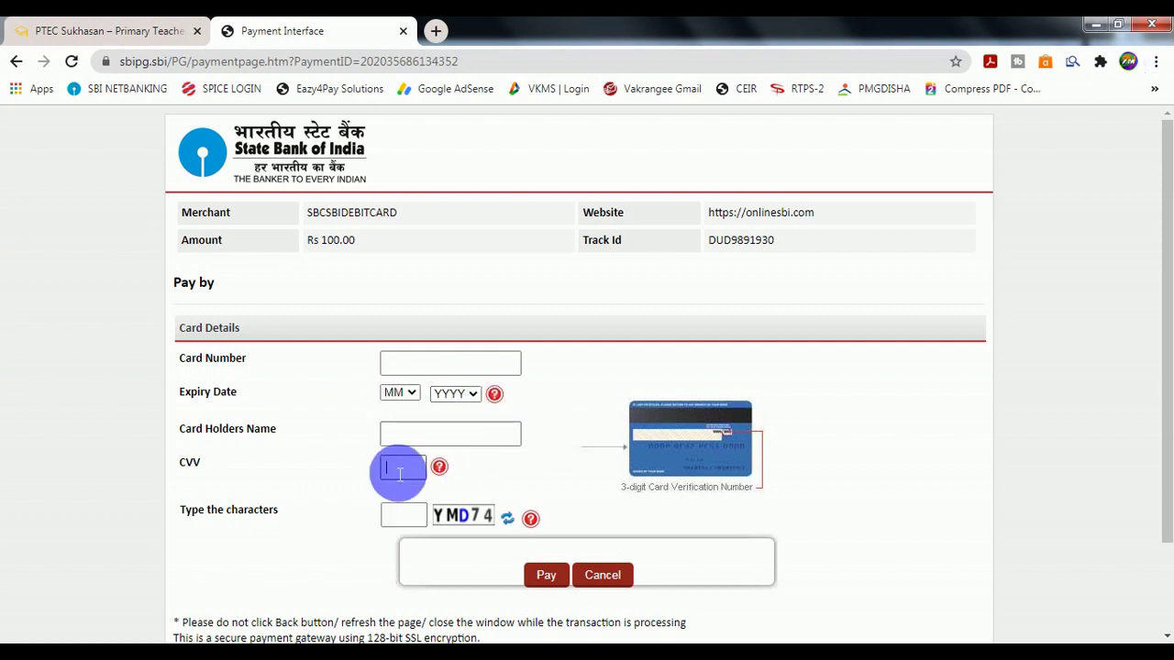
{"action": "left_click", "coordinate": [426, 519]}
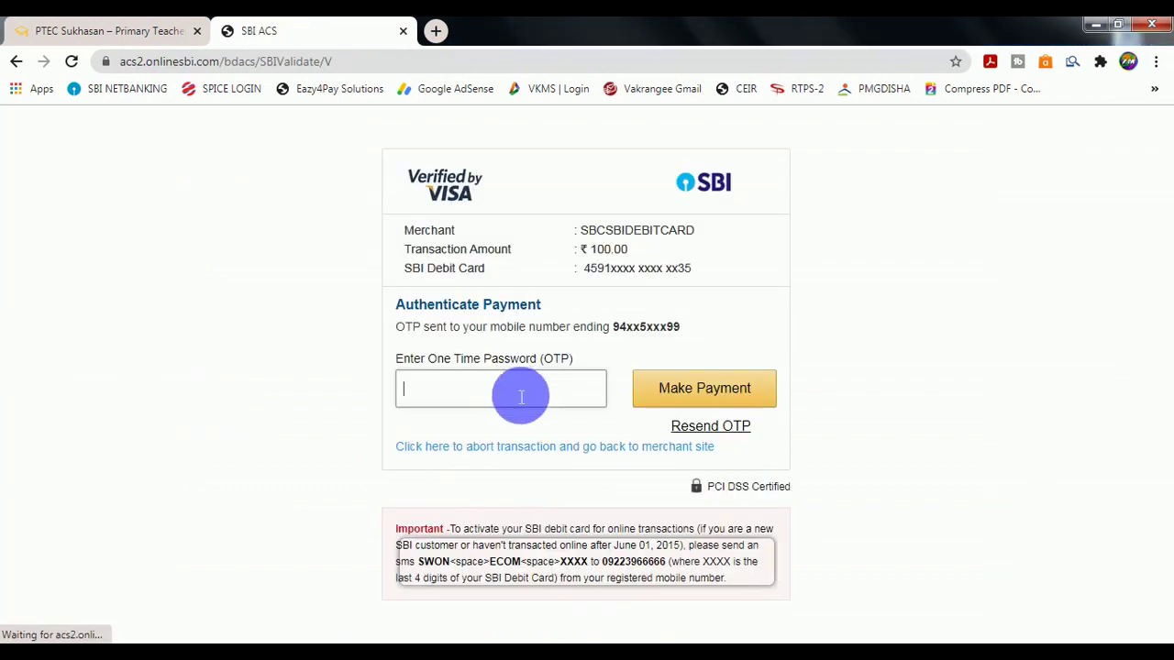
{"action": "left_click", "coordinate": [521, 396]}
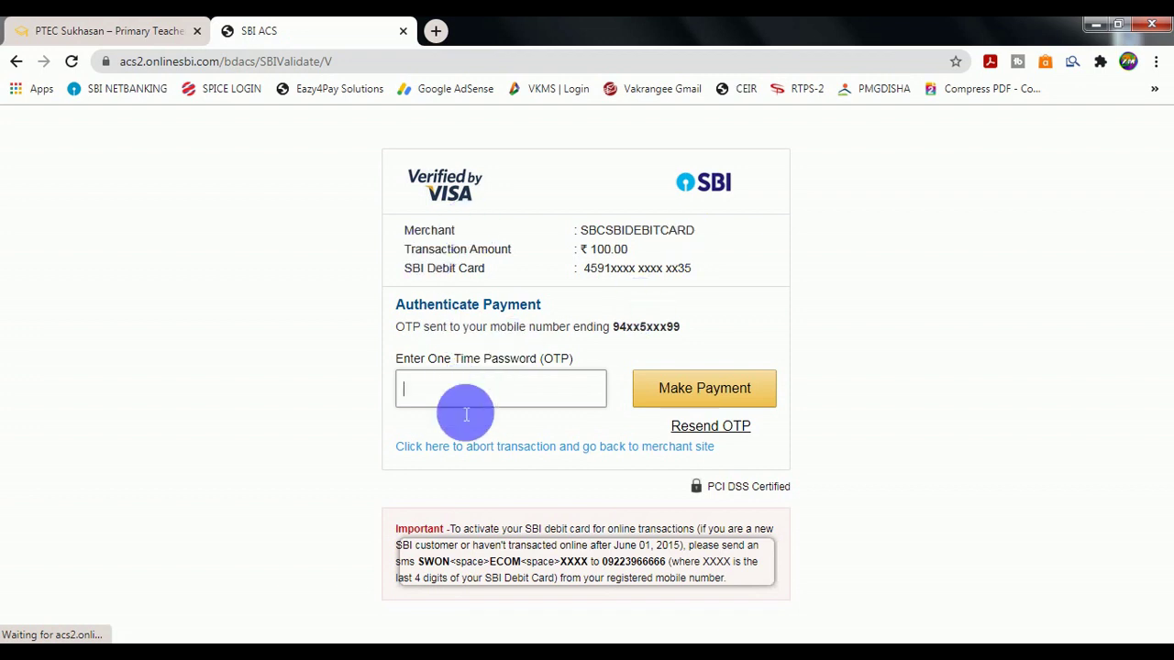
{"action": "left_click", "coordinate": [686, 385]}
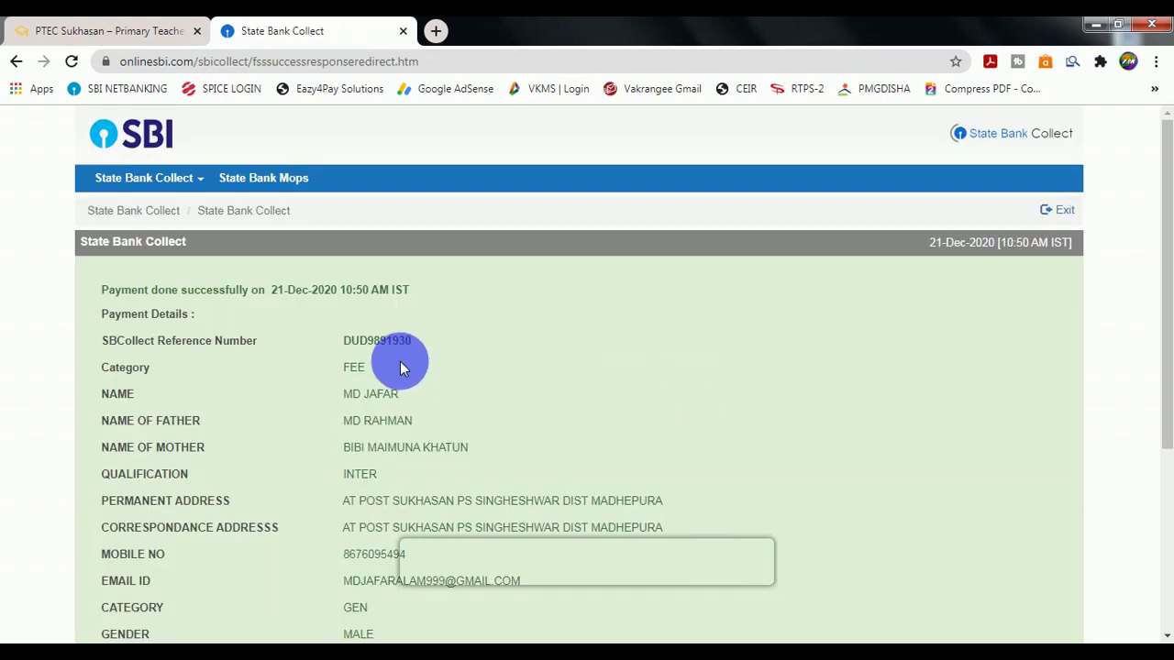
Open the payment's e-receipt and copy its SBCollect reference number
{"action": "scroll", "coordinate": [400, 367], "scroll_direction": "down", "scroll_amount": 3}
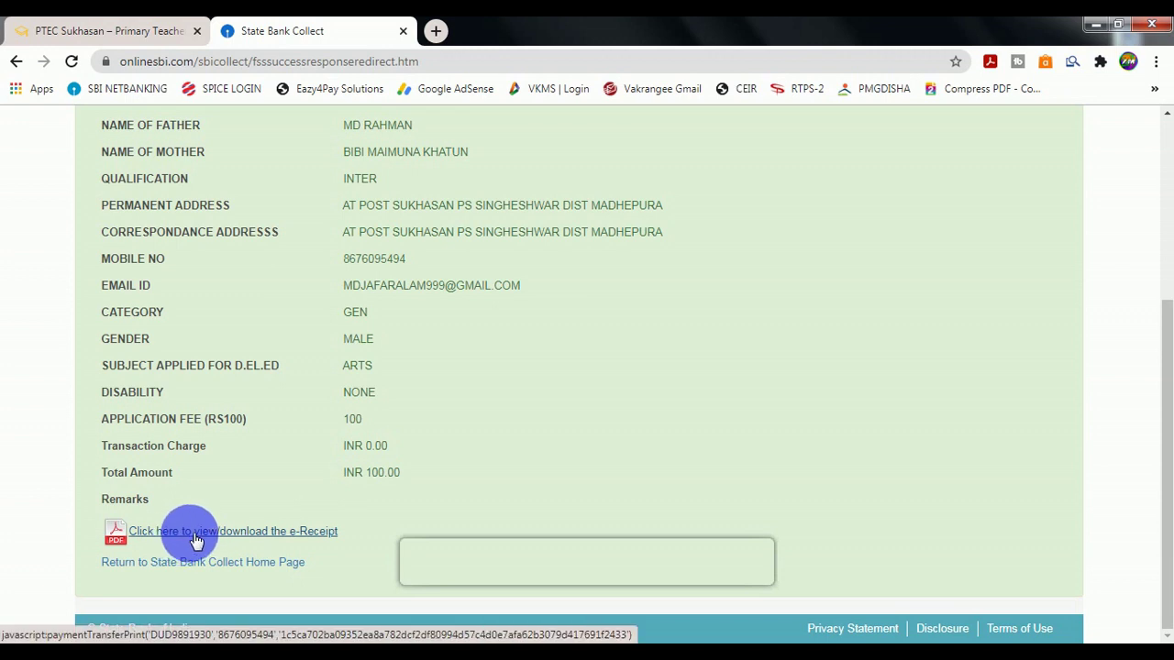
{"action": "left_click", "coordinate": [195, 536]}
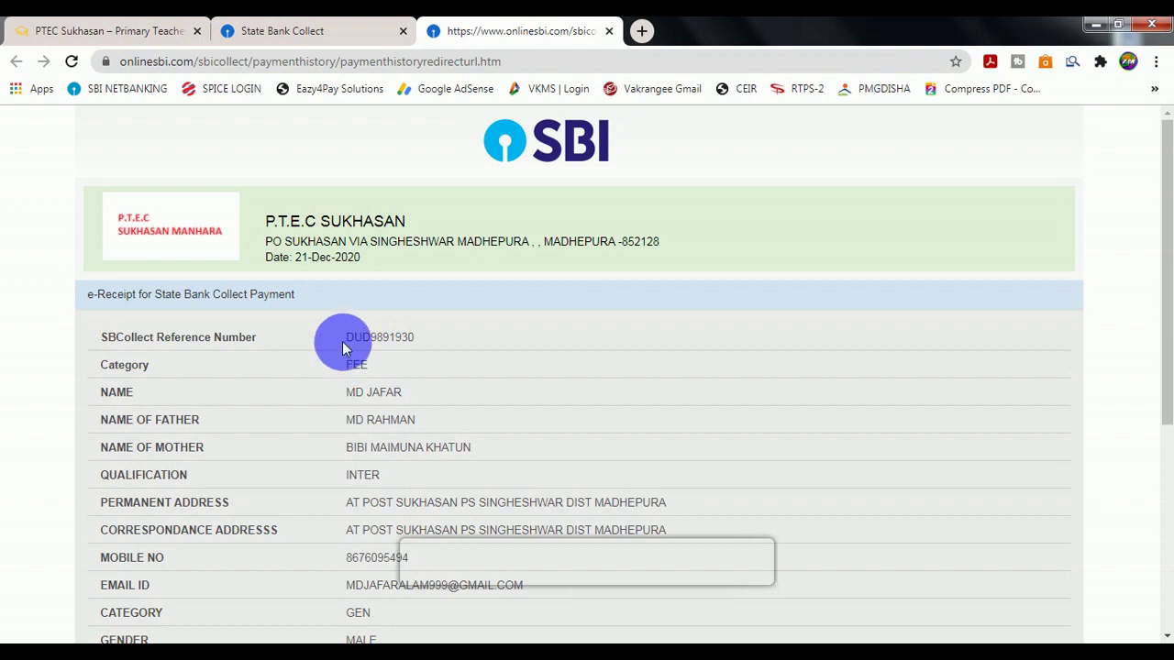
{"action": "left_click_drag", "start_coordinate": [341, 339], "coordinate": [414, 339]}
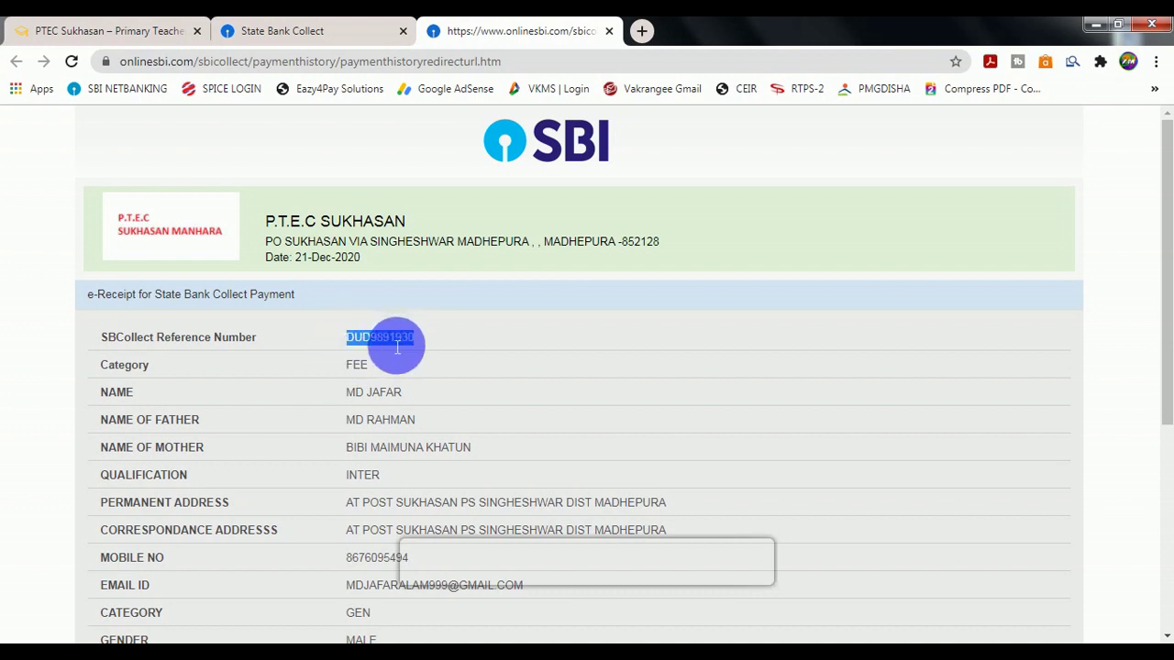
{"action": "right_click", "coordinate": [400, 341]}
{"action": "left_click", "coordinate": [403, 353]}
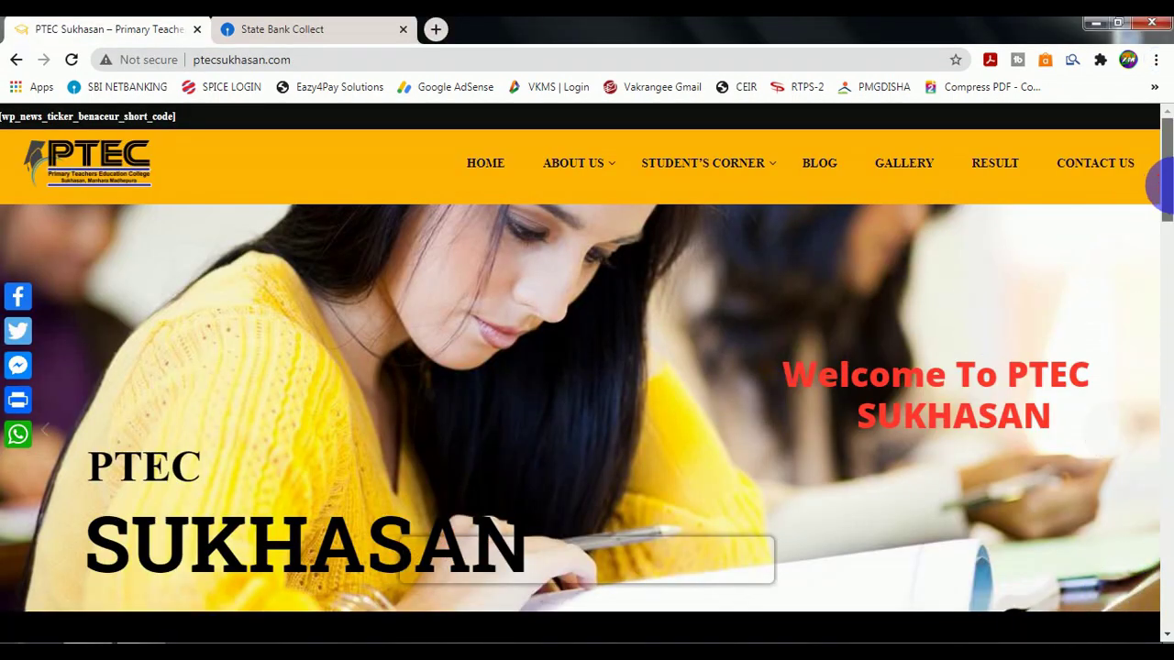
Open the 'APPLIED FOR D.EL.ED 2020-22' Google Form from the PTEC homepage
{"action": "left_click_drag", "start_coordinate": [1166, 183], "coordinate": [1166, 254]}
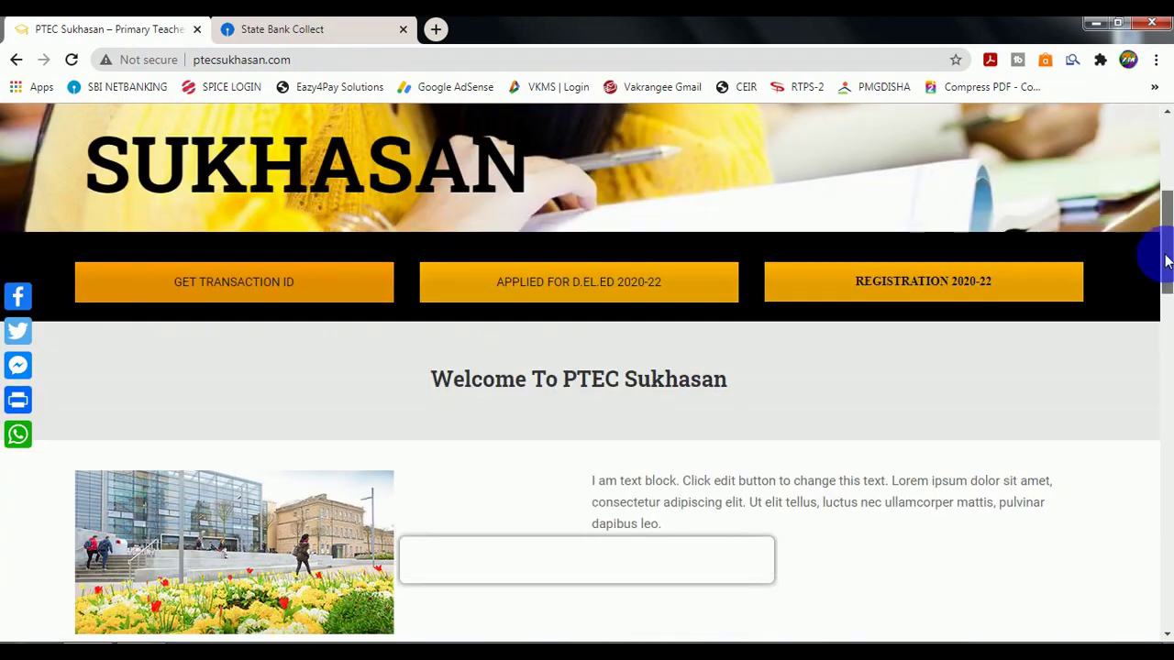
{"action": "left_click", "coordinate": [529, 287]}
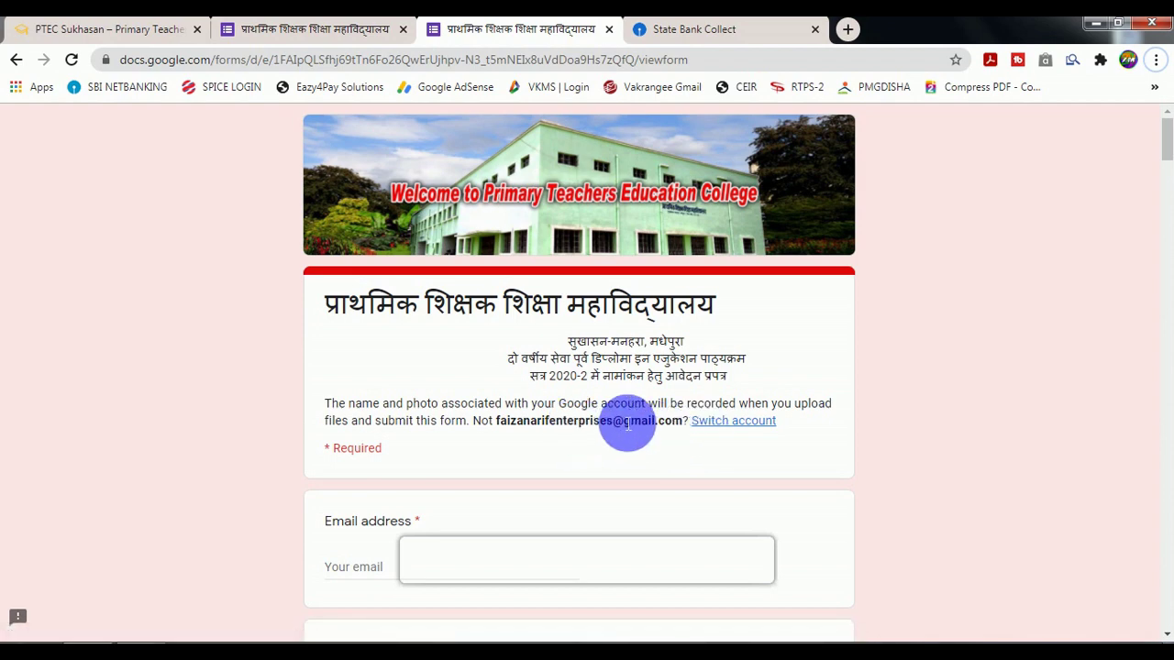
Answer the email and mobile questions, enter the payment transaction ID, and pick कला as the subject
{"action": "scroll", "coordinate": [531, 441], "scroll_direction": "down", "scroll_amount": 2}
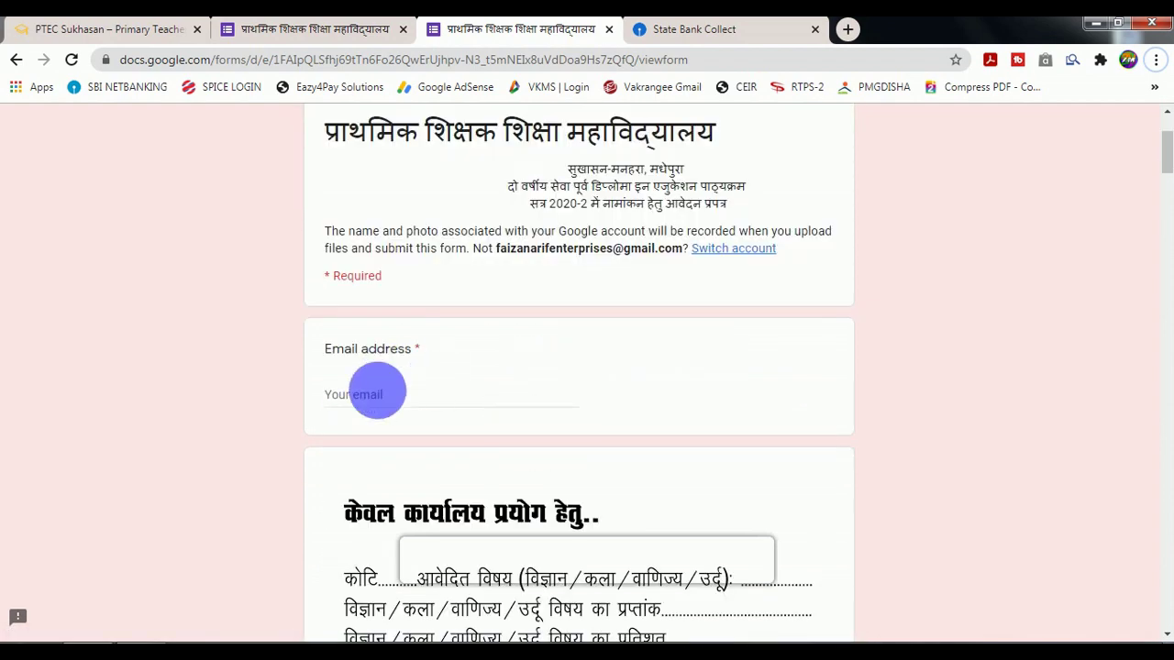
{"action": "left_click", "coordinate": [385, 394]}
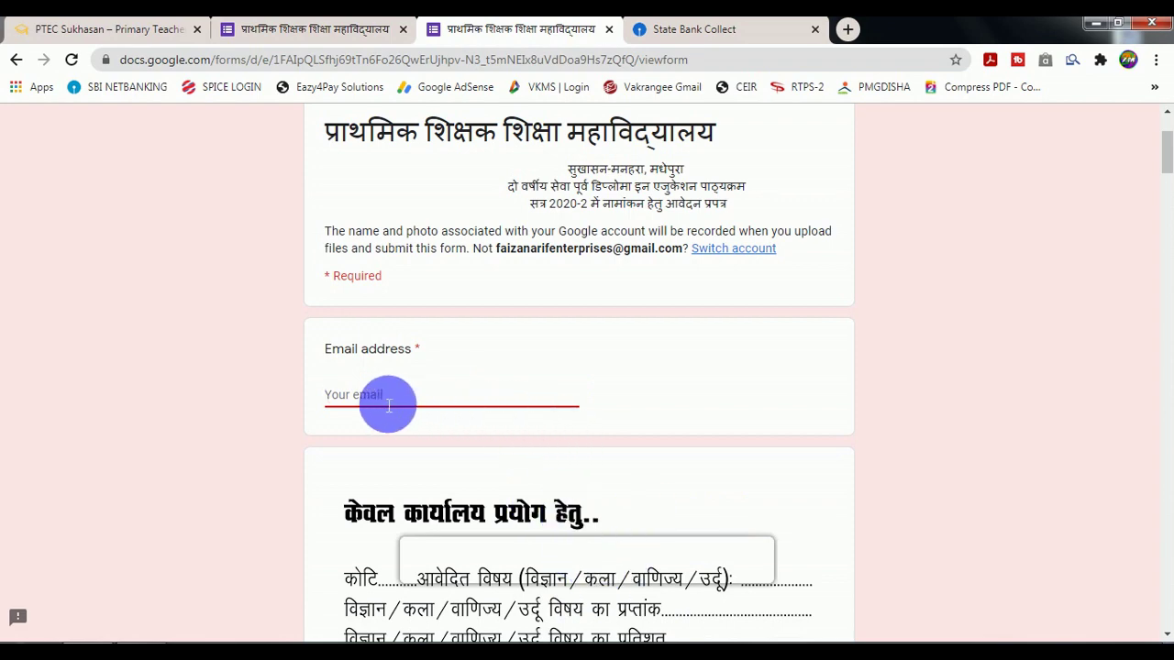
{"action": "scroll", "coordinate": [387, 405], "scroll_direction": "down", "scroll_amount": 4}
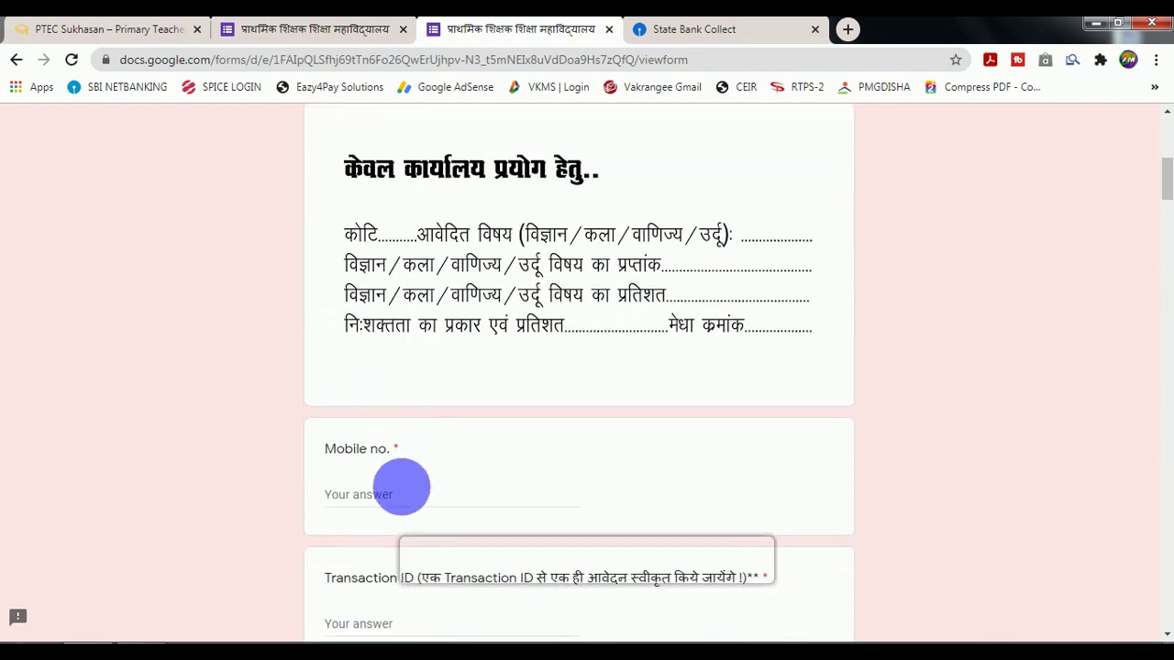
{"action": "left_click", "coordinate": [409, 495]}
{"action": "scroll", "coordinate": [403, 486], "scroll_direction": "down", "scroll_amount": 2}
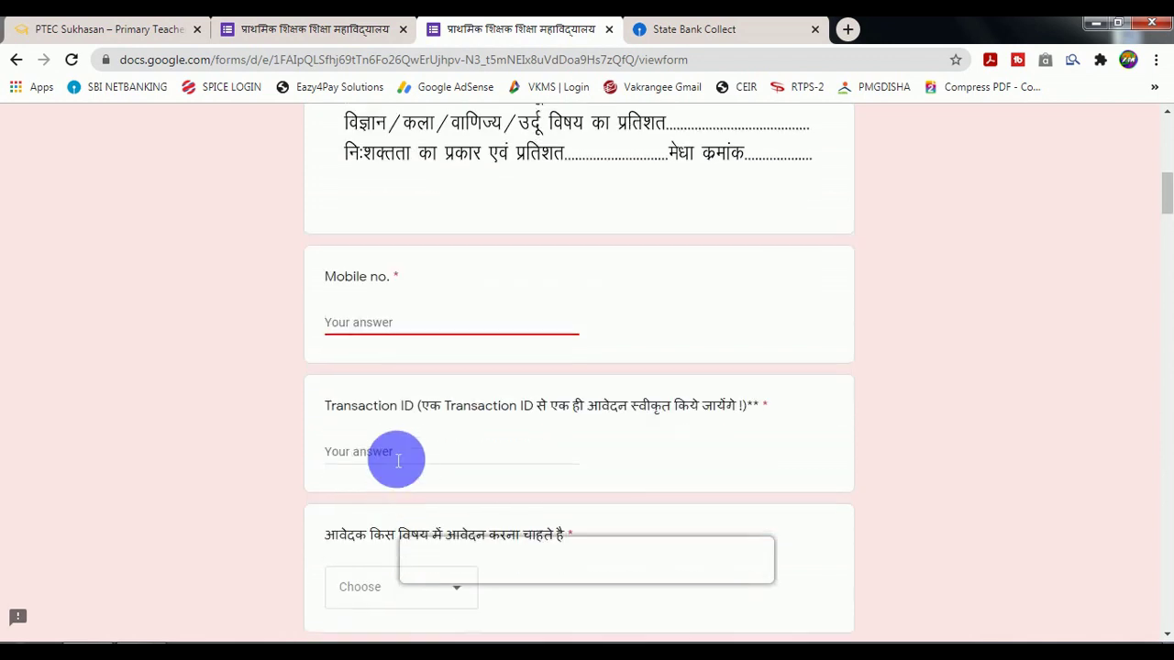
{"action": "left_click", "coordinate": [390, 459]}
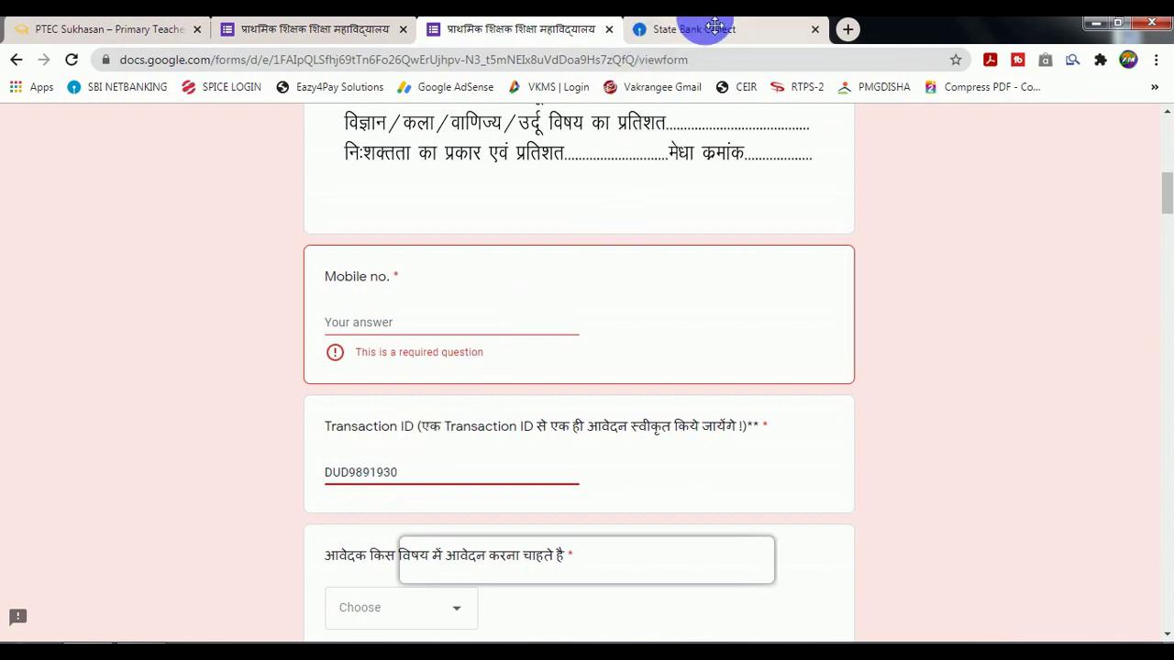
{"action": "scroll", "coordinate": [404, 438], "scroll_direction": "down", "scroll_amount": 2}
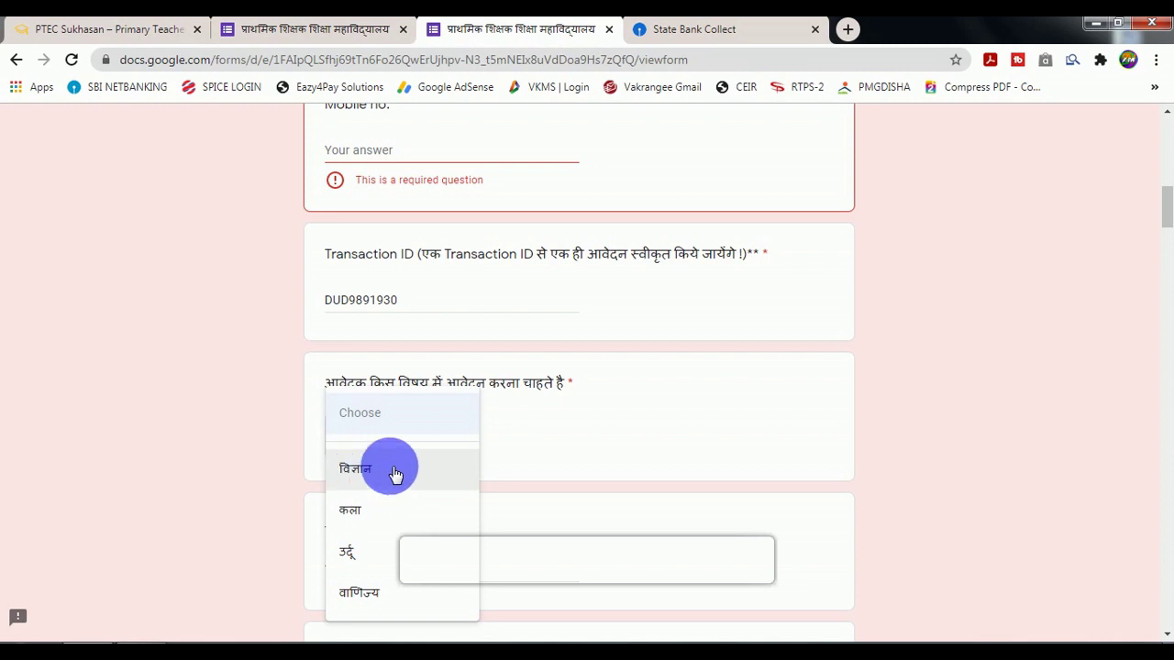
{"action": "left_click", "coordinate": [354, 519]}
{"action": "scroll", "coordinate": [350, 513], "scroll_direction": "down", "scroll_amount": 2}
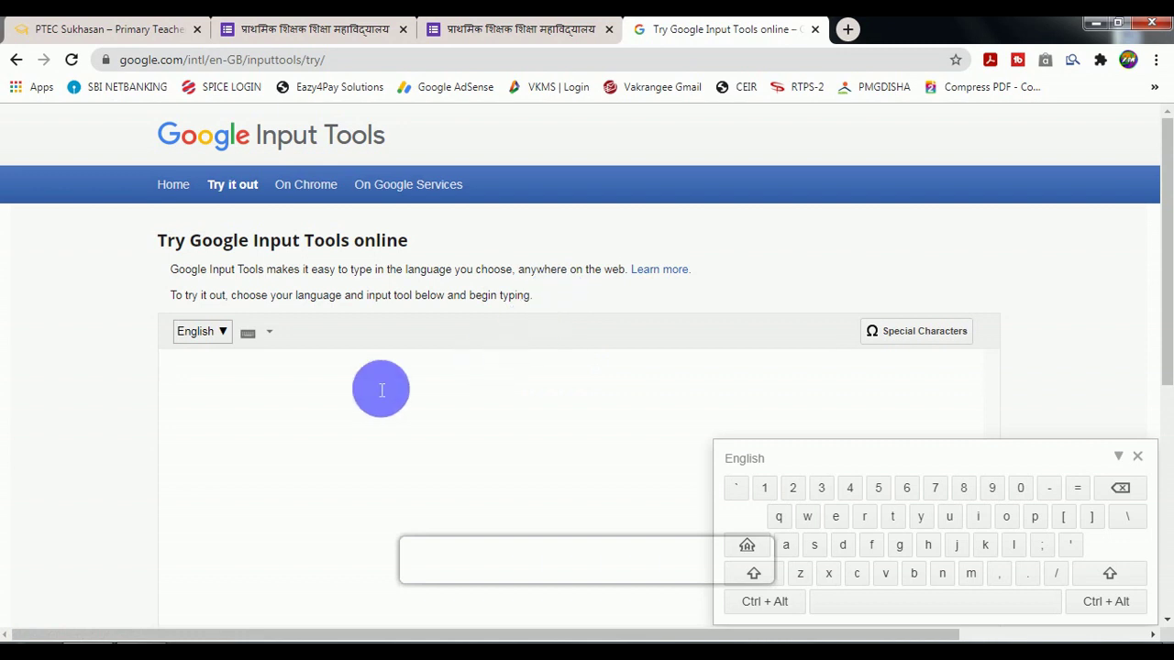
Type the candidate's name in Hindi script with Google Input Tools and go to the form's Hindi name answer
{"action": "left_click", "coordinate": [197, 333]}
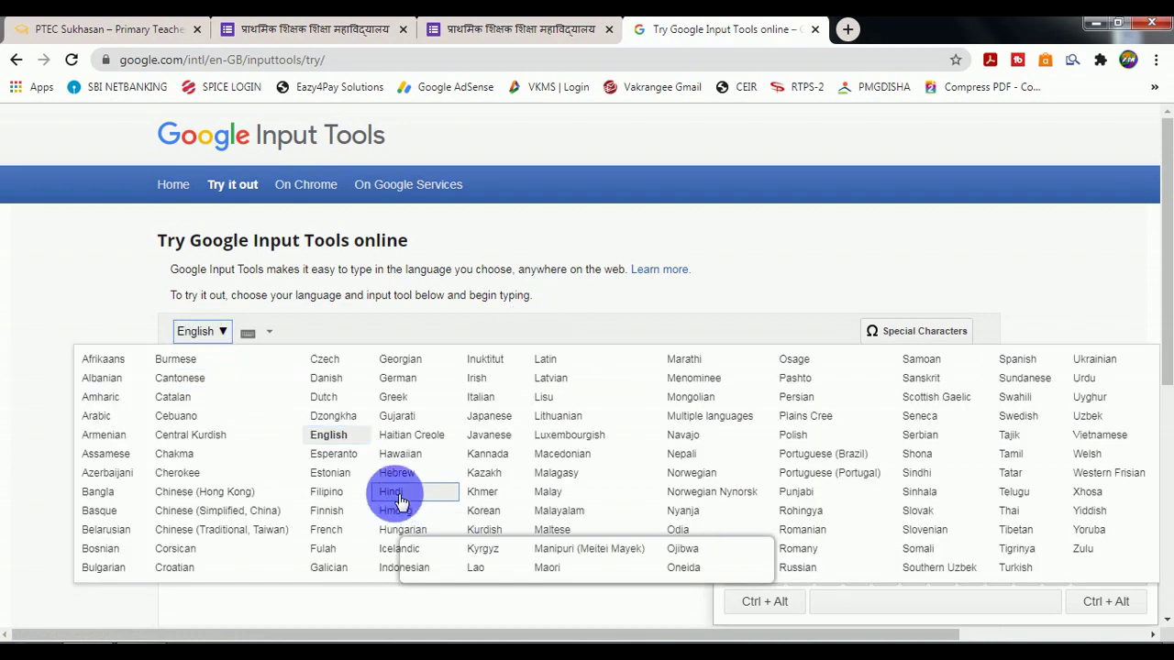
{"action": "left_click", "coordinate": [401, 501]}
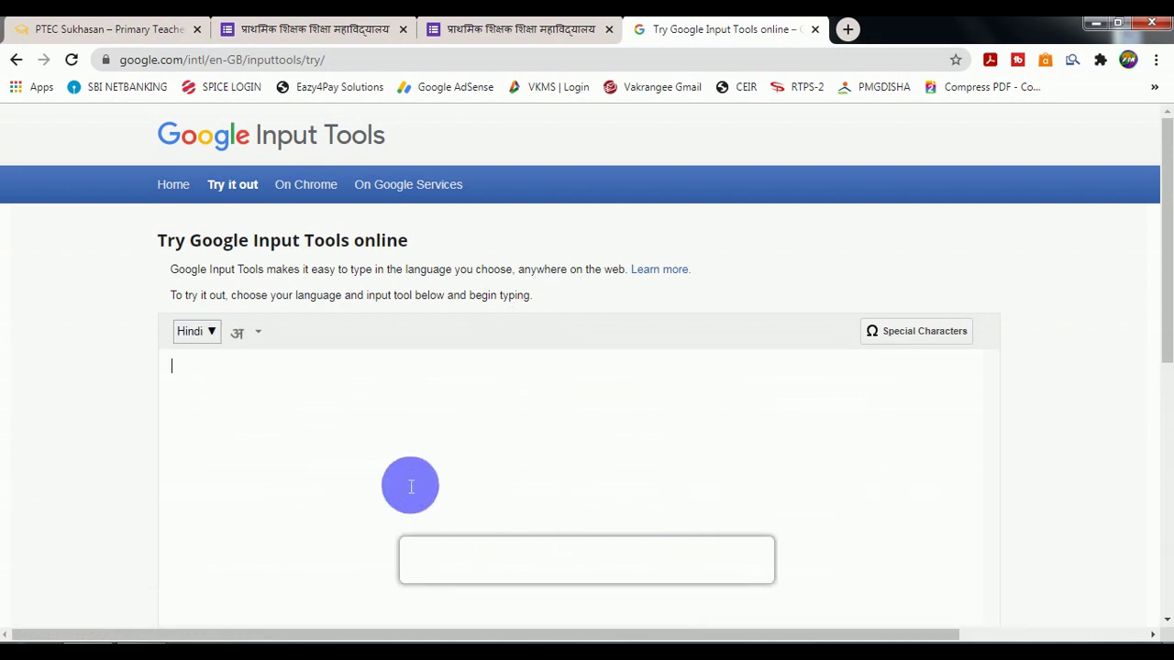
{"action": "left_click", "coordinate": [471, 28]}
{"action": "left_click", "coordinate": [367, 551]}
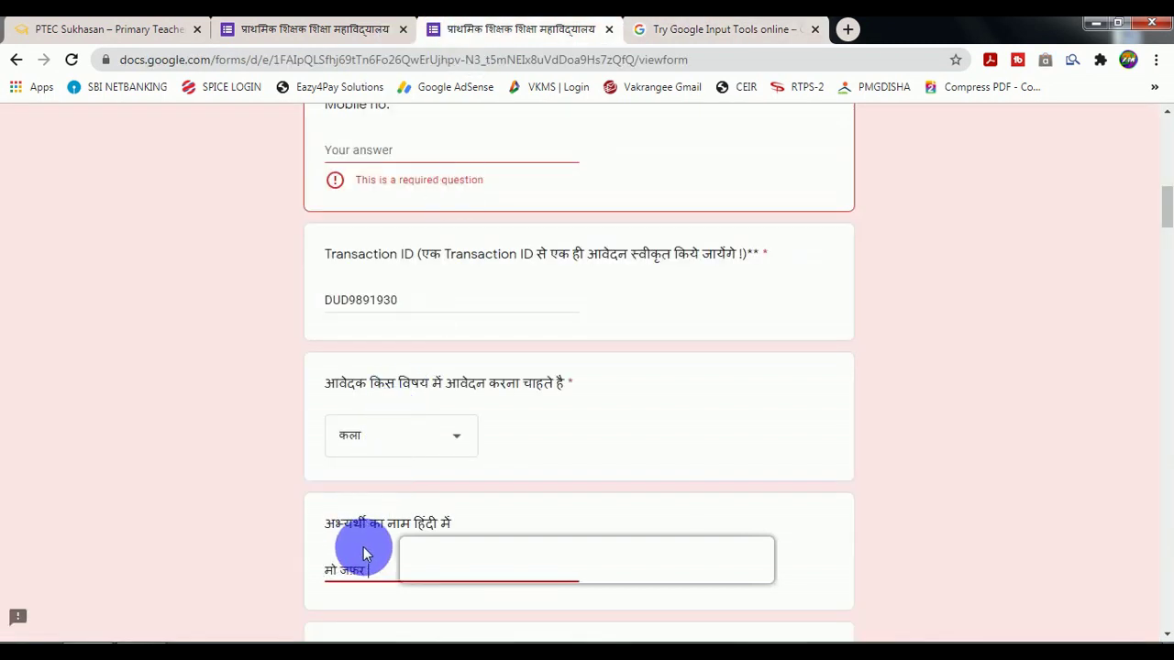
Paste the Hindi-script name into the candidate's Hindi name answer, passing over the English and father's name fields
{"action": "key", "text": "ctrl+v"}
{"action": "scroll", "coordinate": [372, 550], "scroll_direction": "down", "scroll_amount": 1}
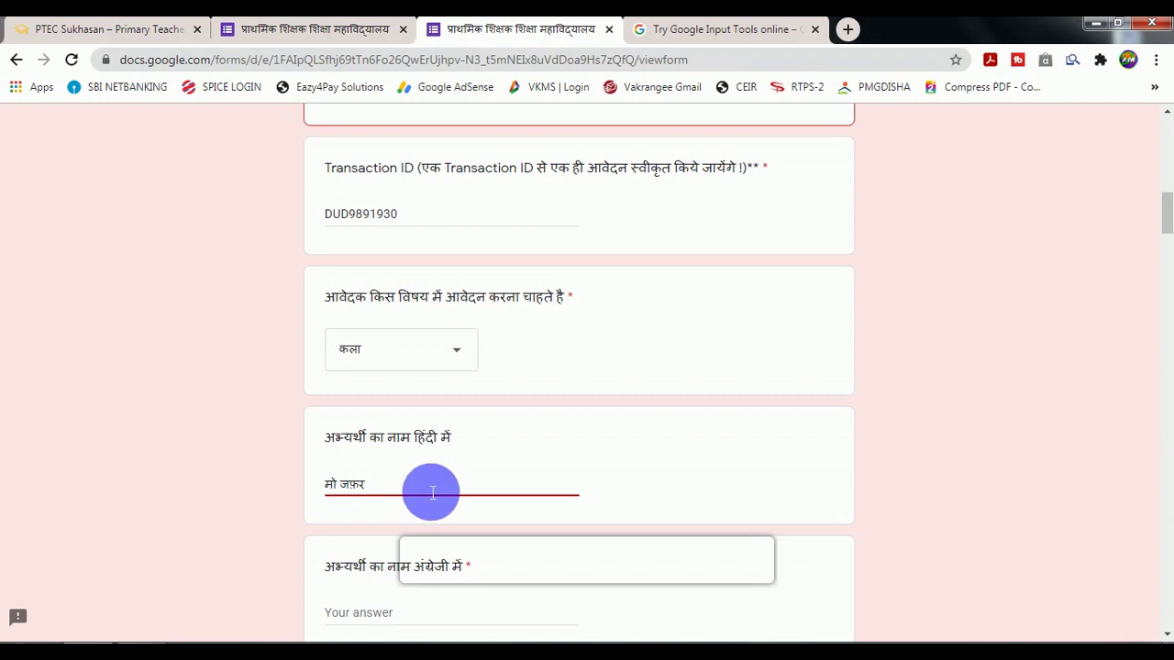
{"action": "scroll", "coordinate": [426, 492], "scroll_direction": "down", "scroll_amount": 1}
{"action": "left_click", "coordinate": [376, 530]}
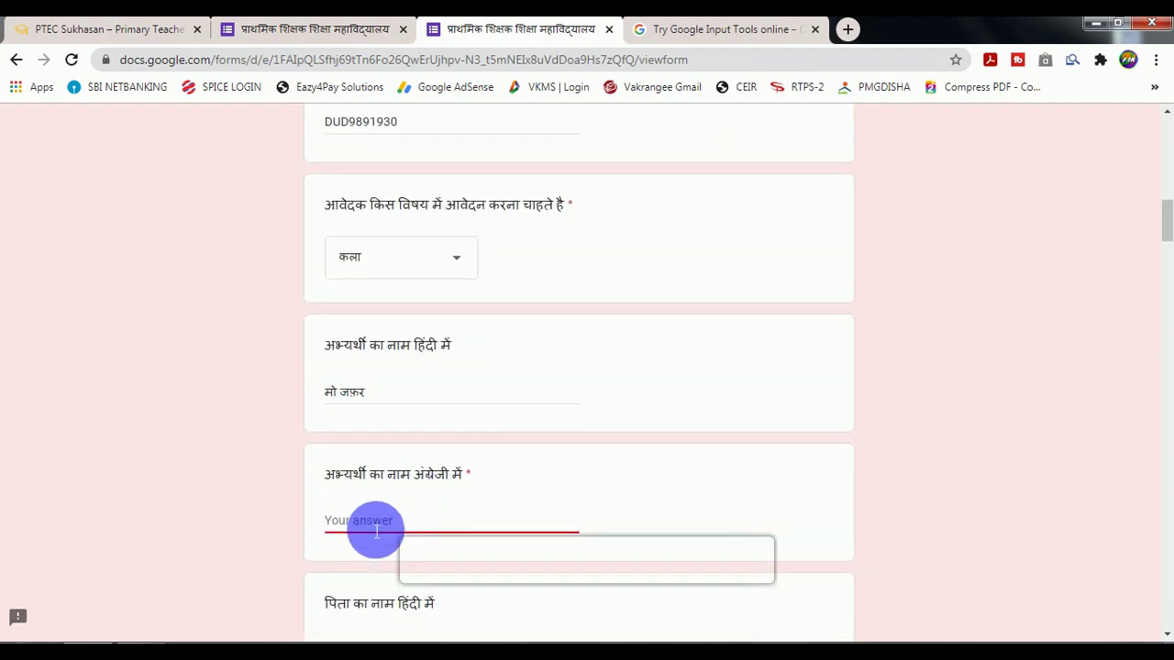
{"action": "scroll", "coordinate": [379, 514], "scroll_direction": "down", "scroll_amount": 2}
{"action": "left_click", "coordinate": [385, 484]}
{"action": "scroll", "coordinate": [393, 476], "scroll_direction": "down", "scroll_amount": 1}
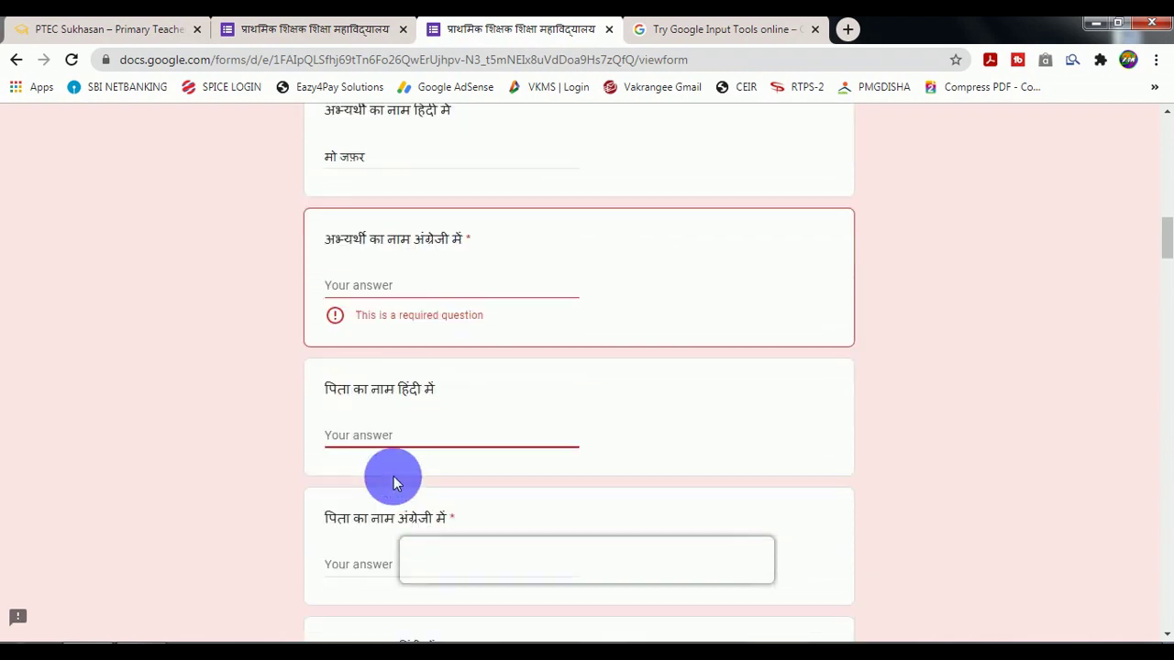
{"action": "left_click", "coordinate": [402, 549]}
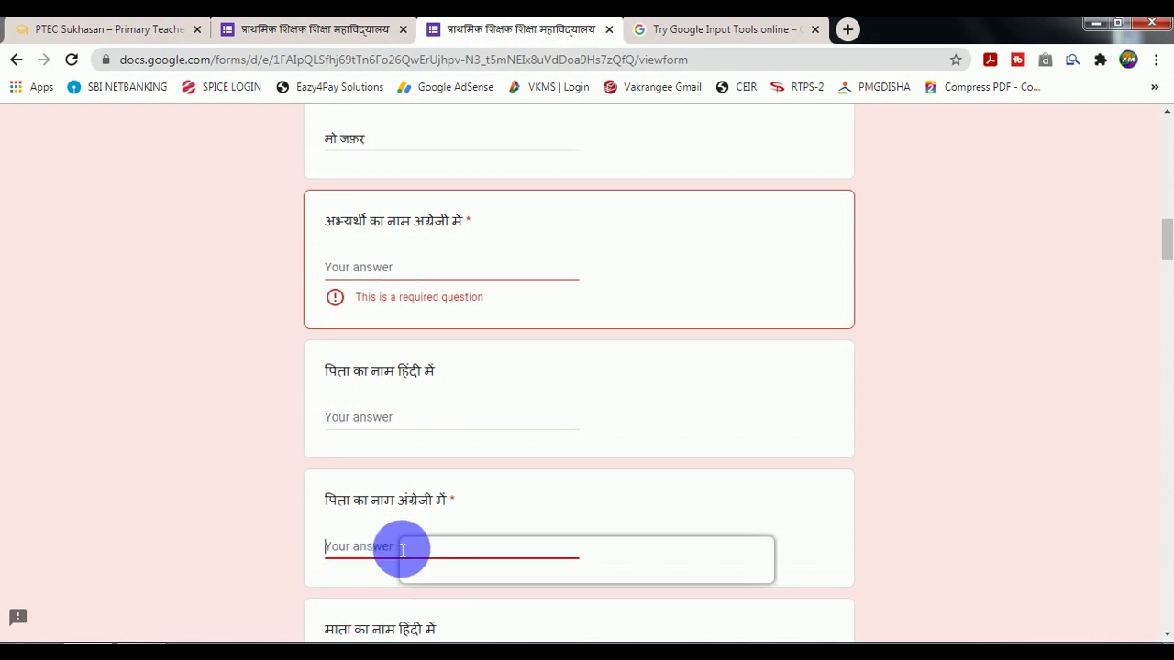
{"action": "scroll", "coordinate": [406, 438], "scroll_direction": "down", "scroll_amount": 2}
{"action": "scroll", "coordinate": [406, 432], "scroll_direction": "down", "scroll_amount": 1}
Leave the mother's Hindi and English name answers and the permanent and current address answers empty
{"action": "left_click", "coordinate": [402, 427]}
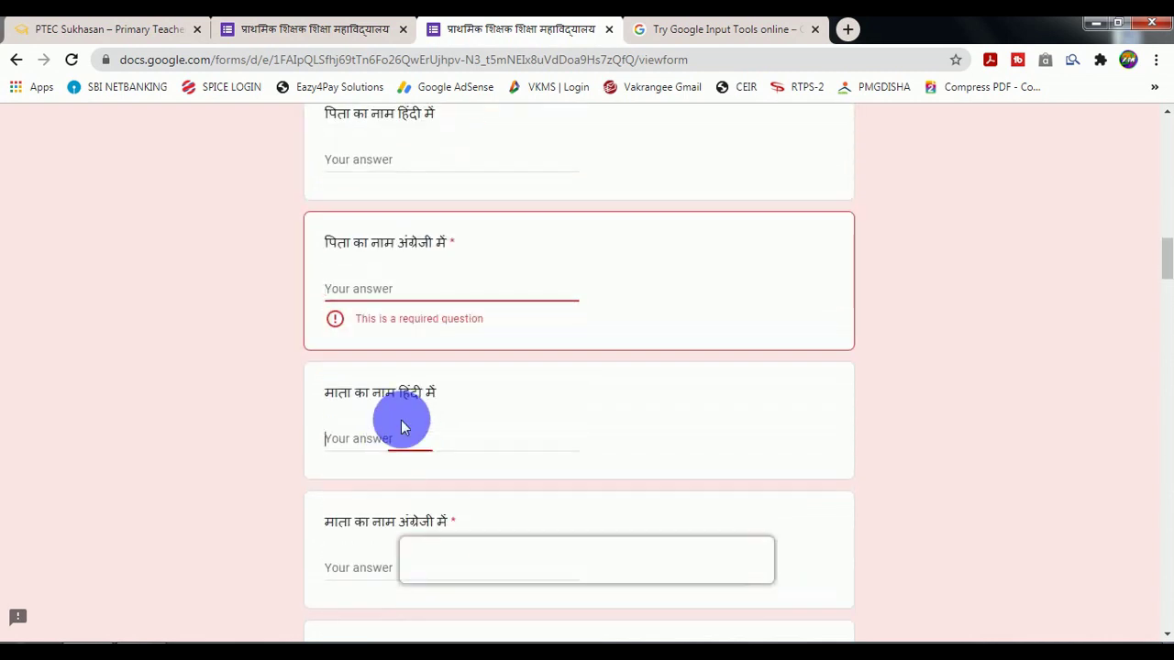
{"action": "scroll", "coordinate": [386, 454], "scroll_direction": "down", "scroll_amount": 2}
{"action": "left_click", "coordinate": [394, 402]}
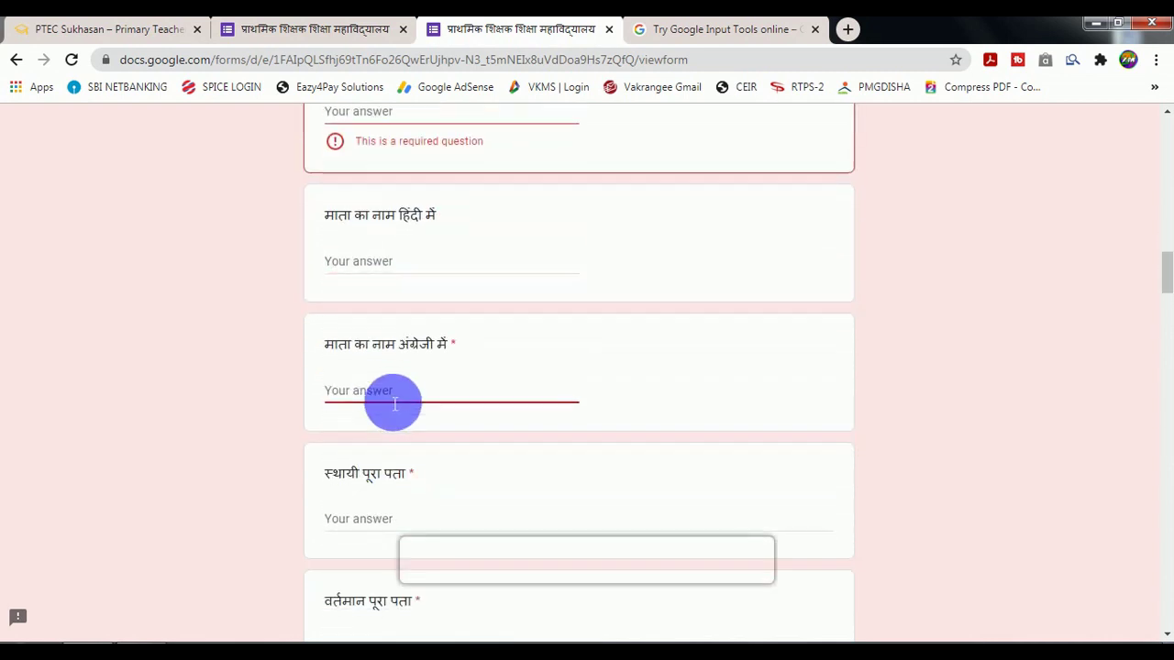
{"action": "scroll", "coordinate": [394, 403], "scroll_direction": "down", "scroll_amount": 2}
{"action": "left_click", "coordinate": [376, 355]}
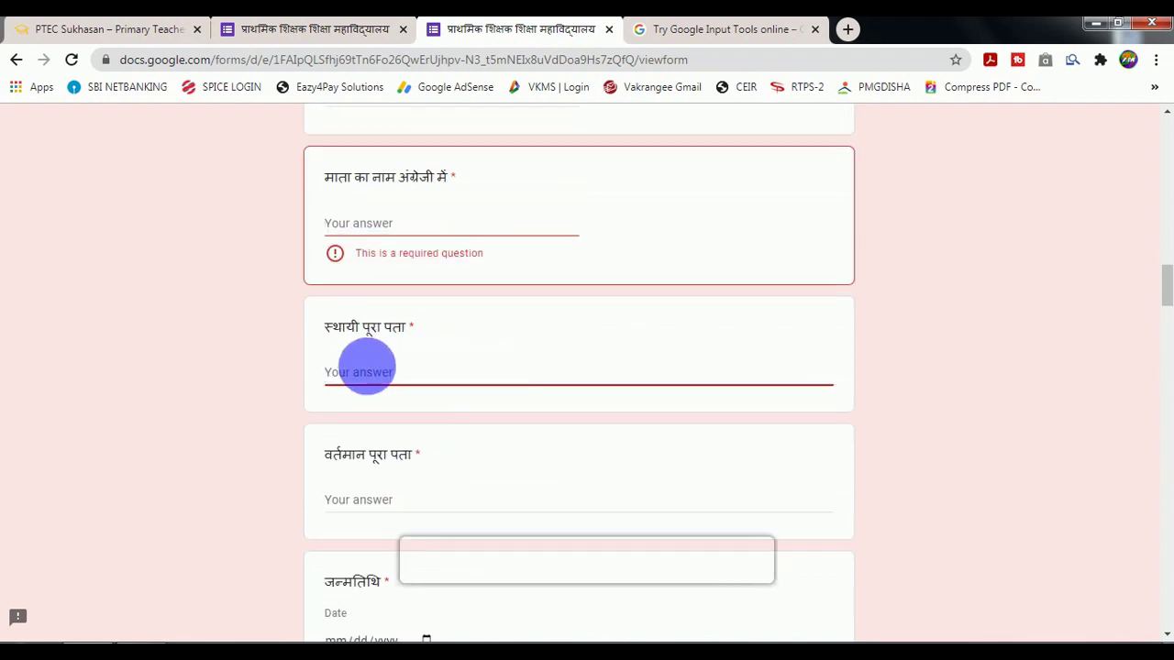
{"action": "scroll", "coordinate": [436, 388], "scroll_direction": "down", "scroll_amount": 2}
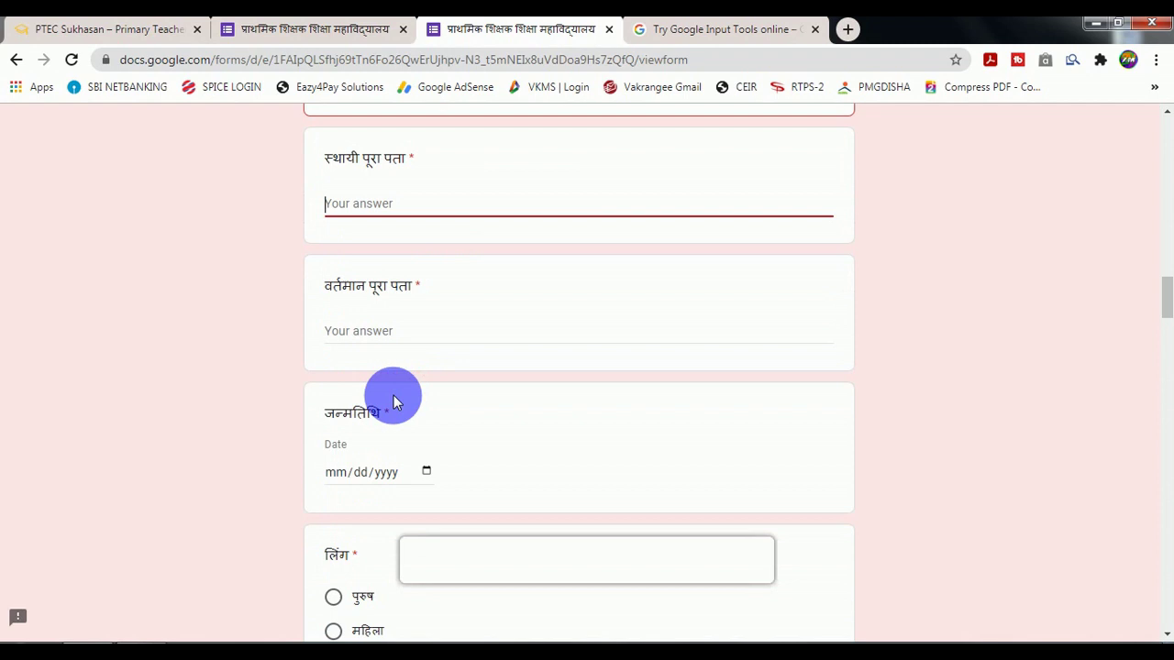
{"action": "left_click", "coordinate": [391, 341]}
{"action": "scroll", "coordinate": [414, 328], "scroll_direction": "down", "scroll_amount": 2}
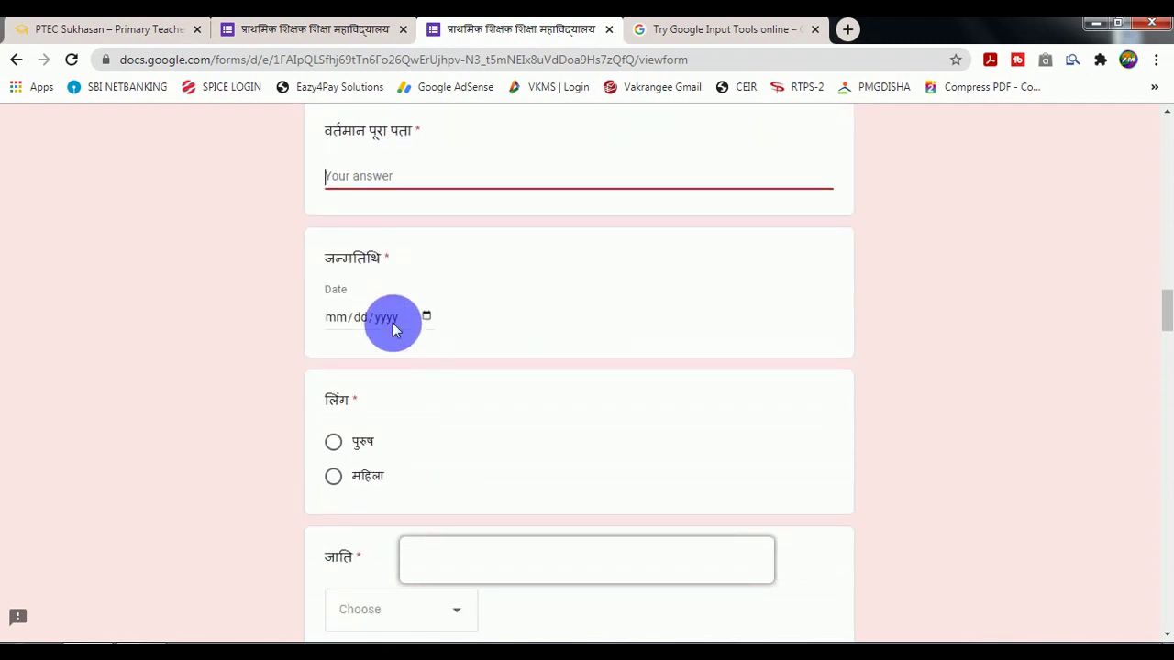
Leave the date of birth blank and mark the candidate's gender as पुरुष
{"action": "left_click", "coordinate": [425, 318]}
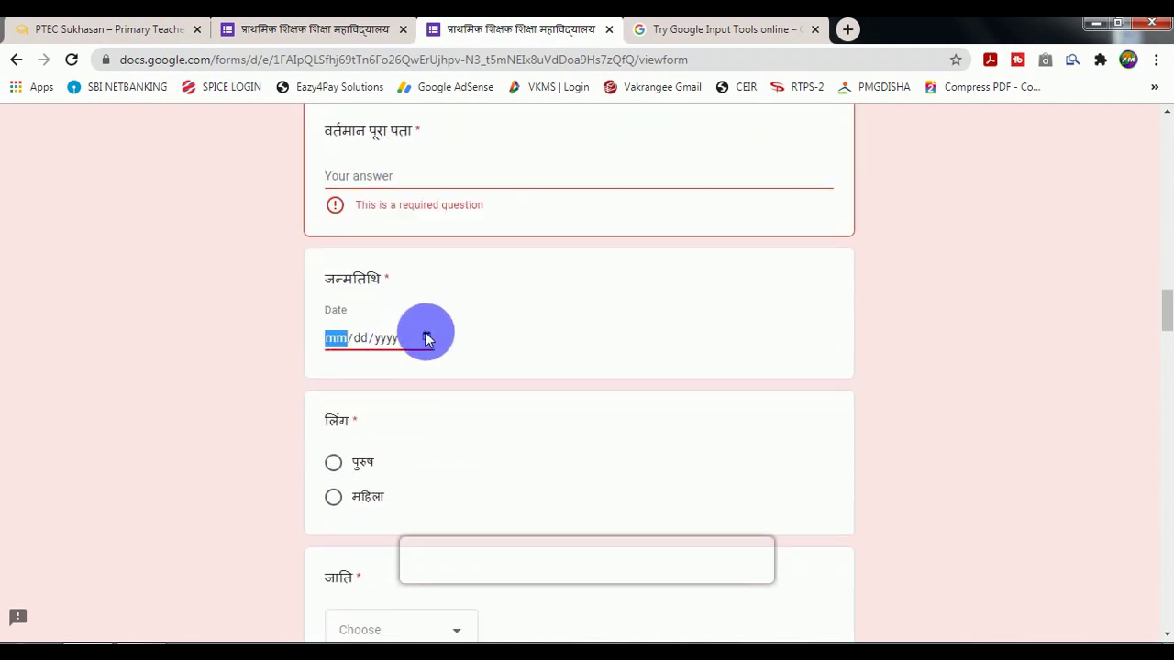
{"action": "left_click", "coordinate": [555, 354]}
{"action": "scroll", "coordinate": [417, 365], "scroll_direction": "down", "scroll_amount": 2}
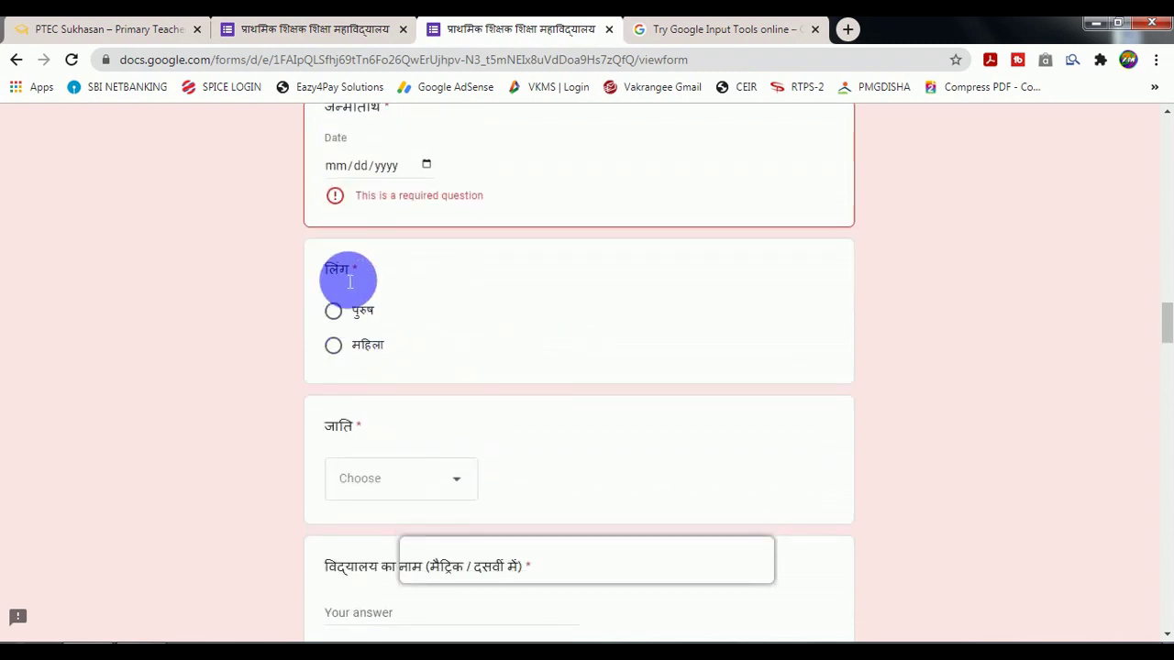
{"action": "left_click", "coordinate": [345, 313]}
{"action": "scroll", "coordinate": [348, 317], "scroll_direction": "down", "scroll_amount": 2}
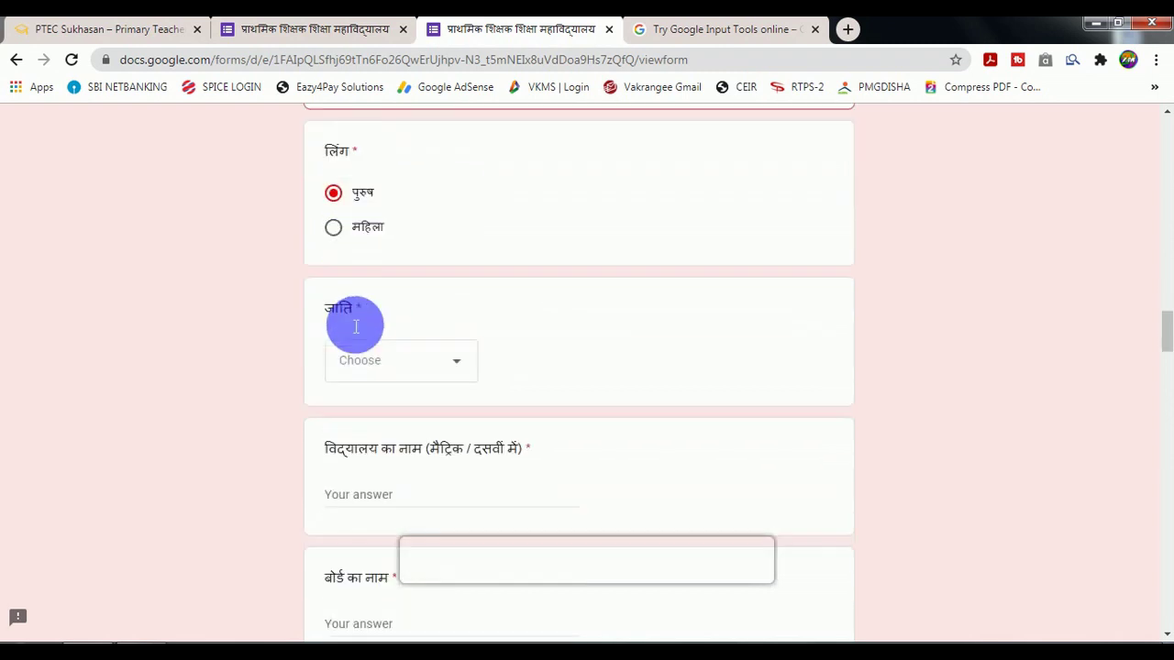
Choose सामान्य in the जाति dropdown
{"action": "left_click", "coordinate": [369, 307]}
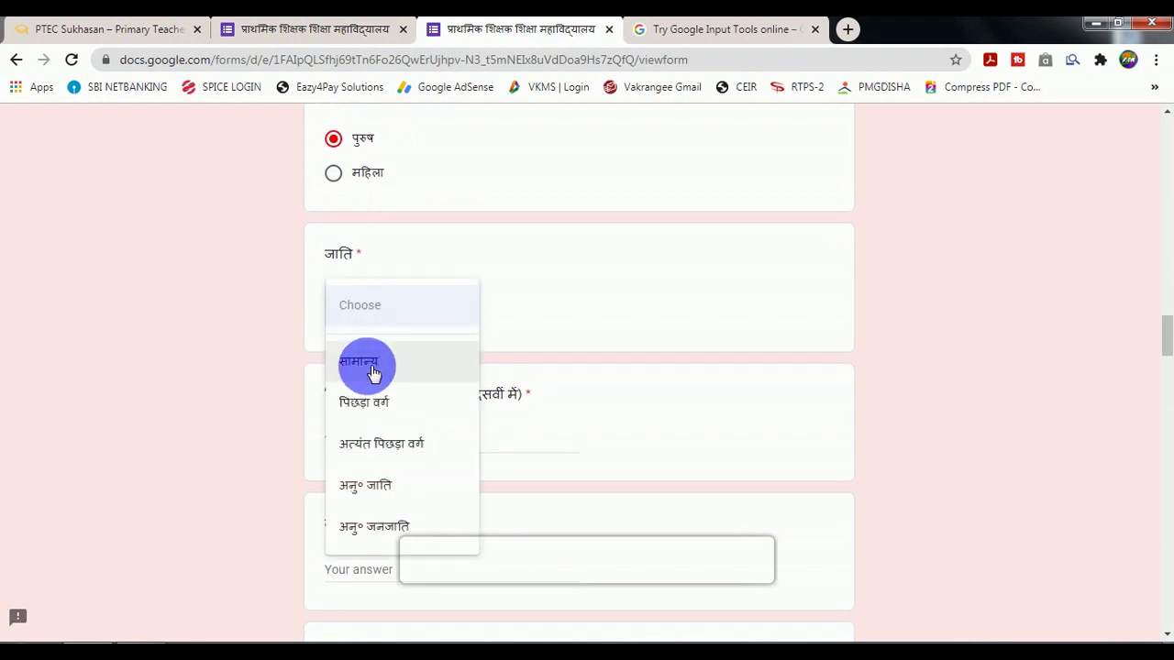
{"action": "left_click", "coordinate": [369, 368]}
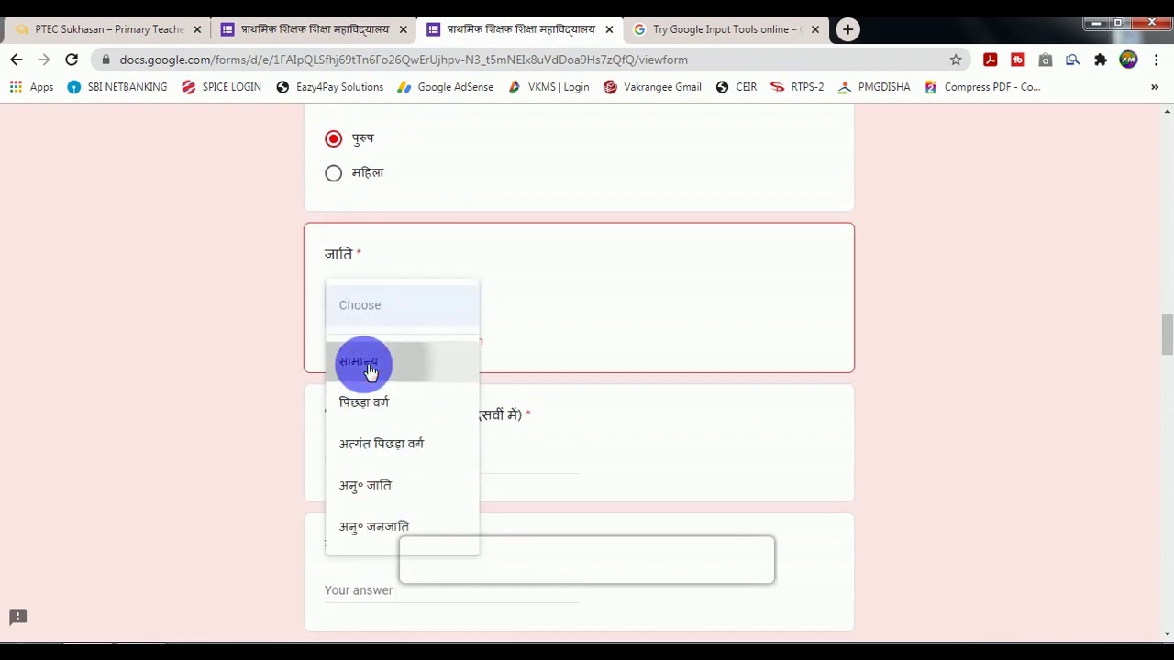
{"action": "scroll", "coordinate": [370, 362], "scroll_direction": "down", "scroll_amount": 2}
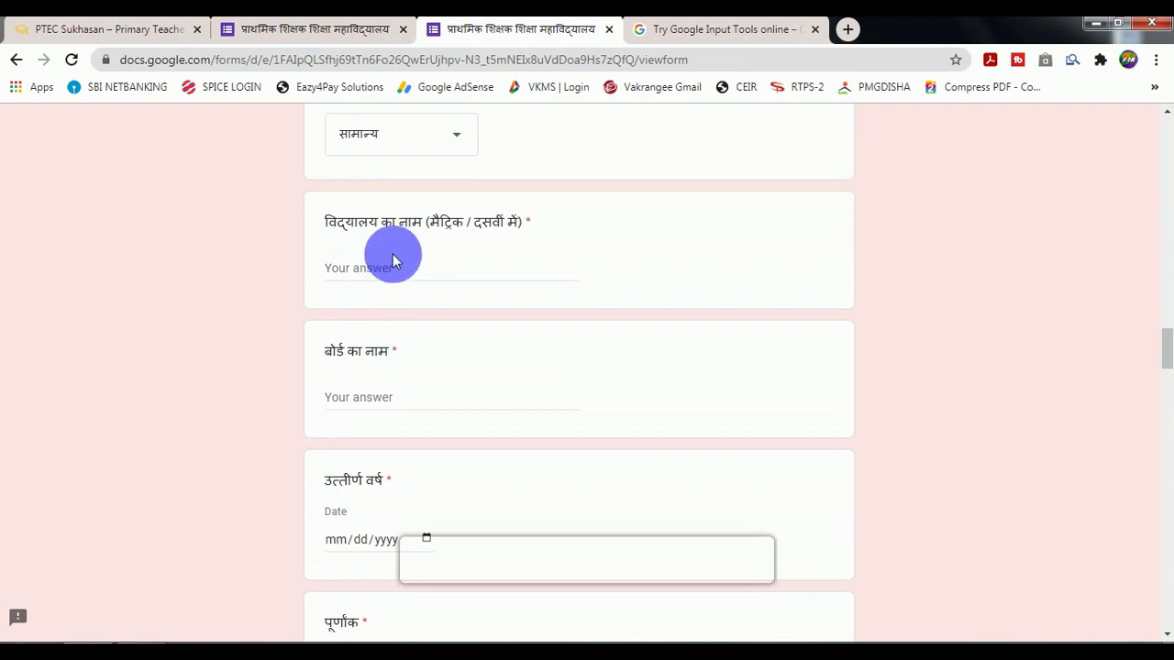
{"action": "left_click", "coordinate": [376, 266]}
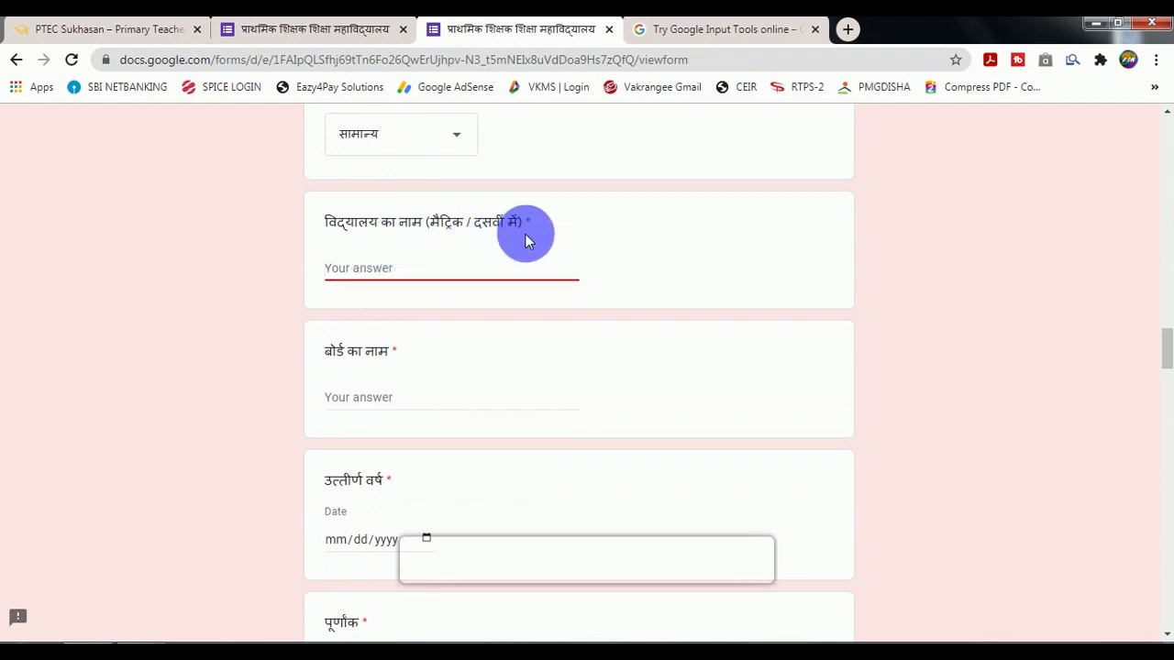